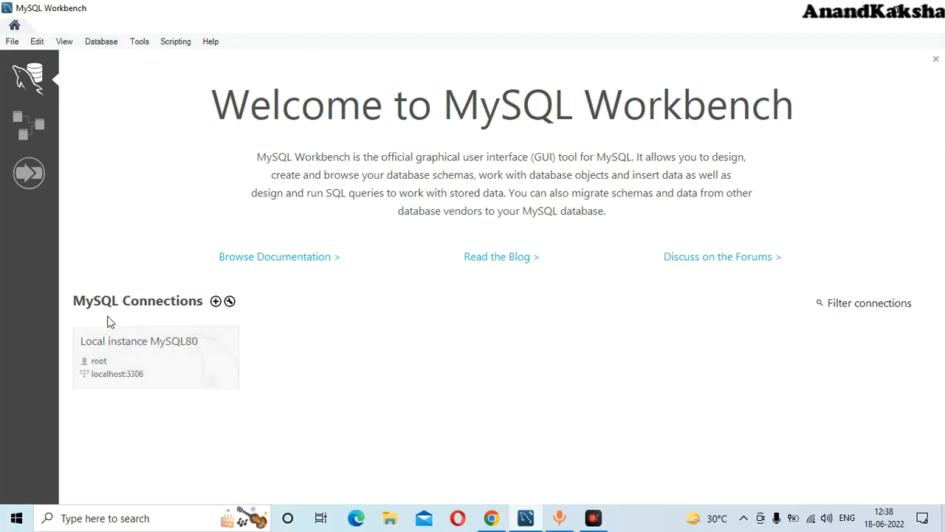
- Connect to Local instance MySQL80 with the root password, ignoring the workspace restore error
{"action": "left_click", "coordinate": [139, 357]}
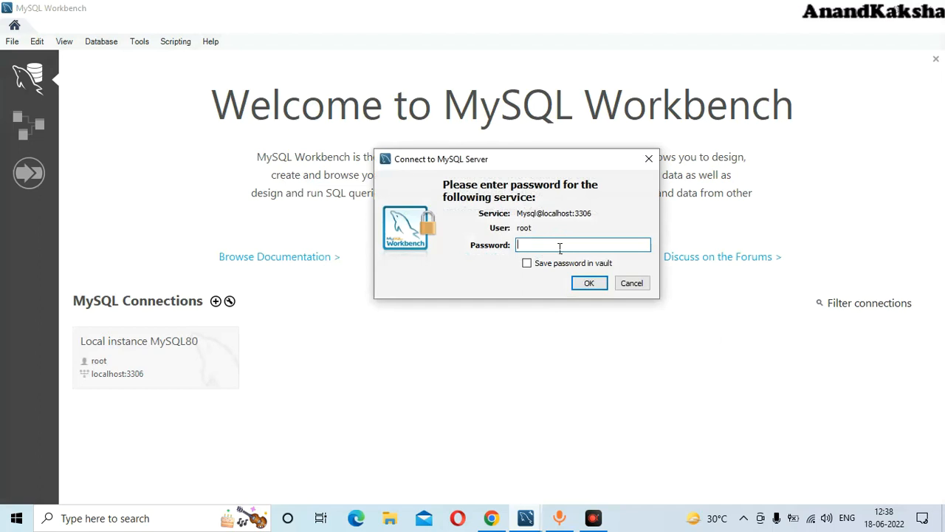
{"action": "type", "text": "root12345"}
{"action": "key", "text": "Return"}
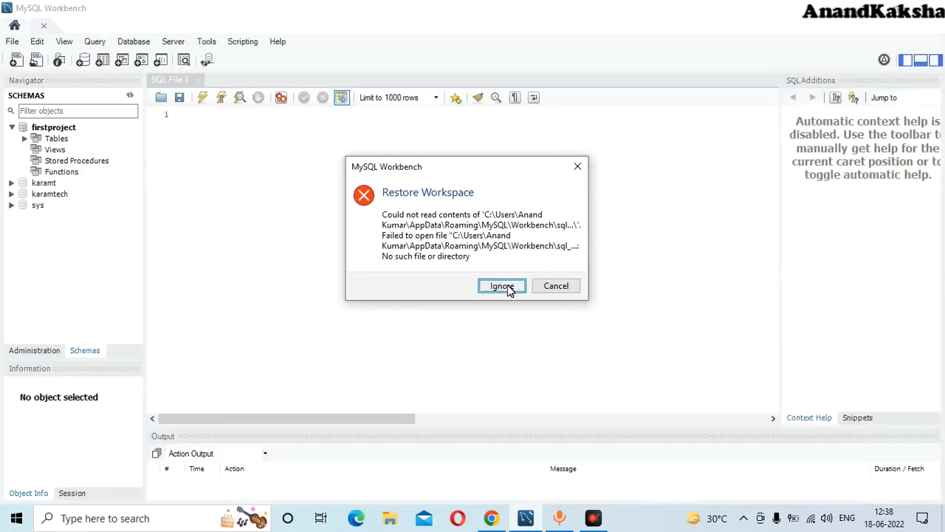
{"action": "left_click", "coordinate": [503, 286]}
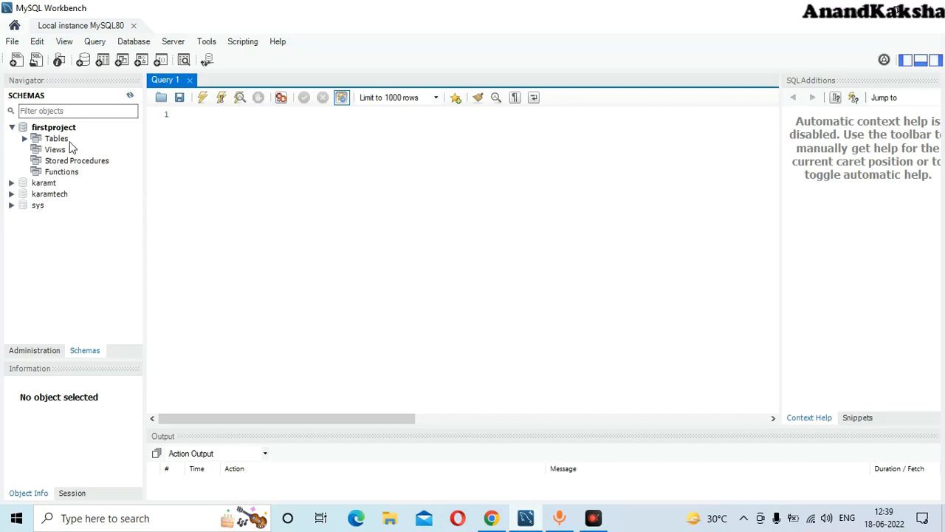
- Define a new schema named Order and apply it, accepting the lowercase 'order' notice
{"action": "left_click", "coordinate": [83, 63]}
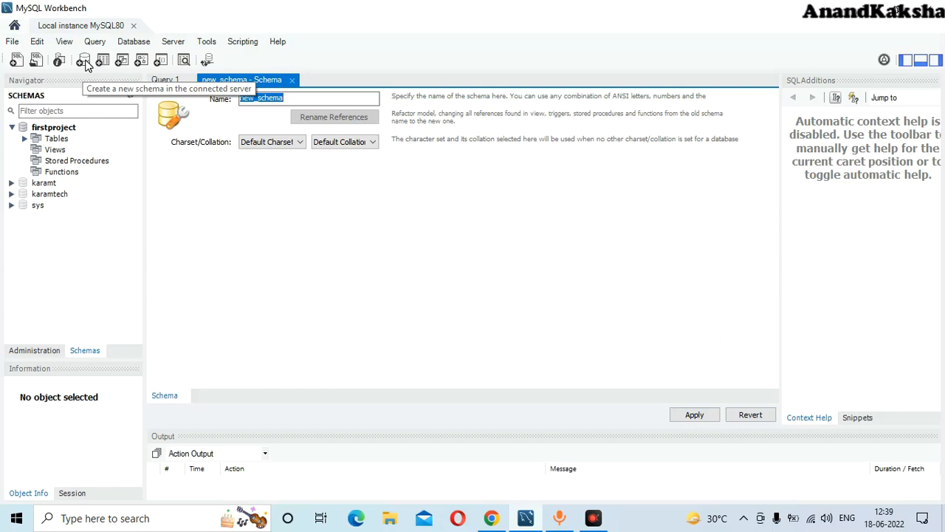
{"action": "left_click", "coordinate": [296, 107]}
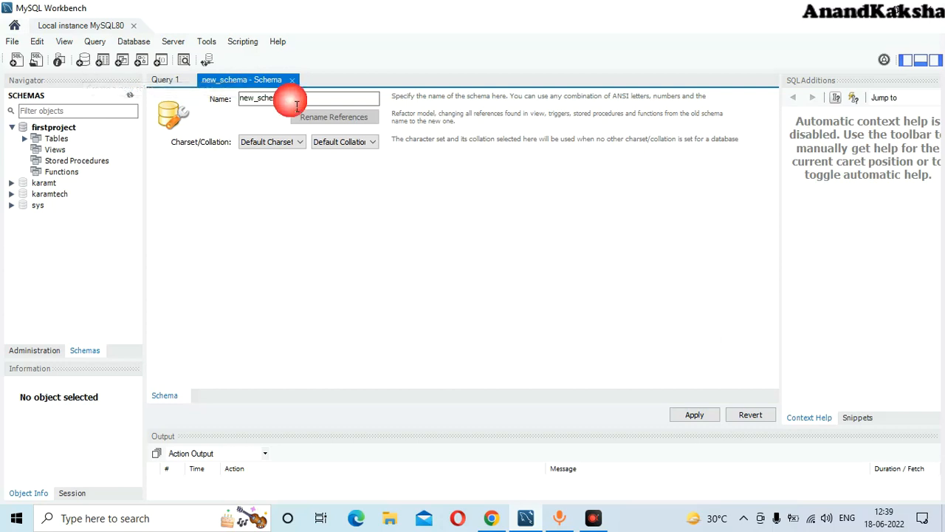
{"action": "key", "text": "BackSpace"}
{"action": "key", "text": "BackSpace"}
{"action": "key", "text": "BackSpace"}
{"action": "key", "text": "BackSpace"}
{"action": "key", "text": "BackSpace"}
{"action": "key", "text": "BackSpace"}
{"action": "key", "text": "BackSpace"}
{"action": "key", "text": "BackSpace"}
{"action": "key", "text": "BackSpace"}
{"action": "key", "text": "BackSpace"}
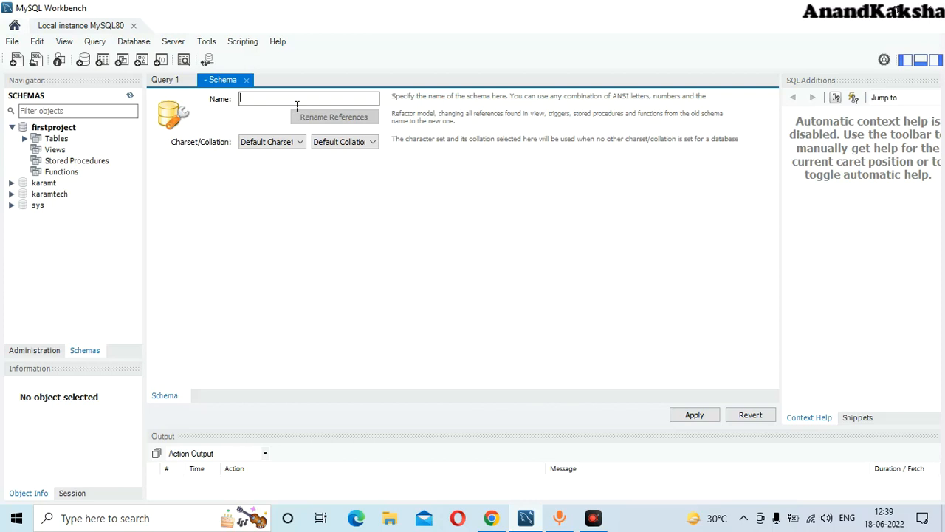
{"action": "type", "text": "ORder"}
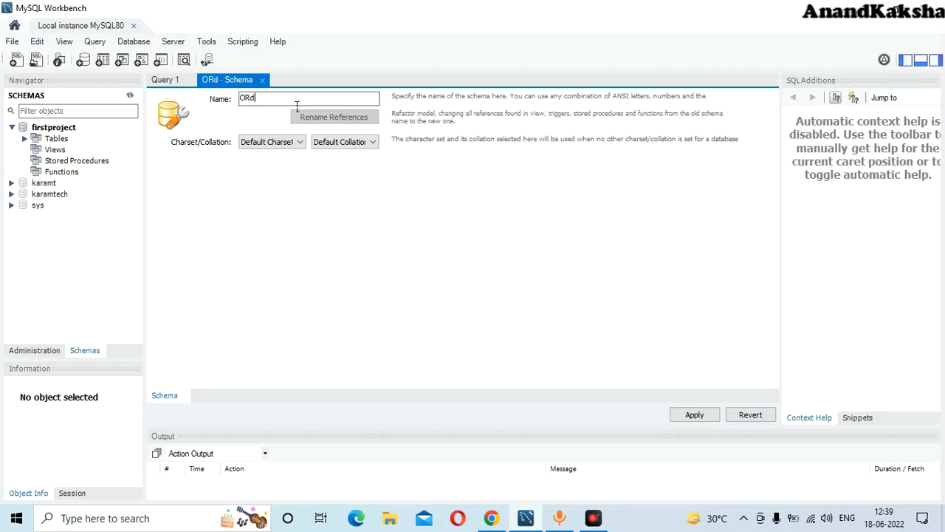
{"action": "key", "text": "BackSpace"}
{"action": "key", "text": "BackSpace"}
{"action": "key", "text": "BackSpace"}
{"action": "key", "text": "BackSpace"}
{"action": "type", "text": "rder"}
{"action": "left_click", "coordinate": [694, 416]}
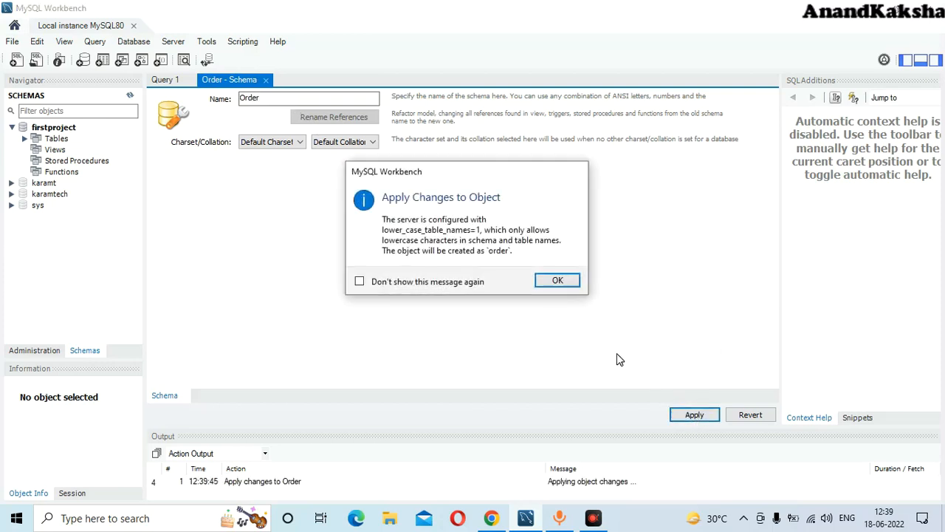
{"action": "left_click", "coordinate": [560, 282]}
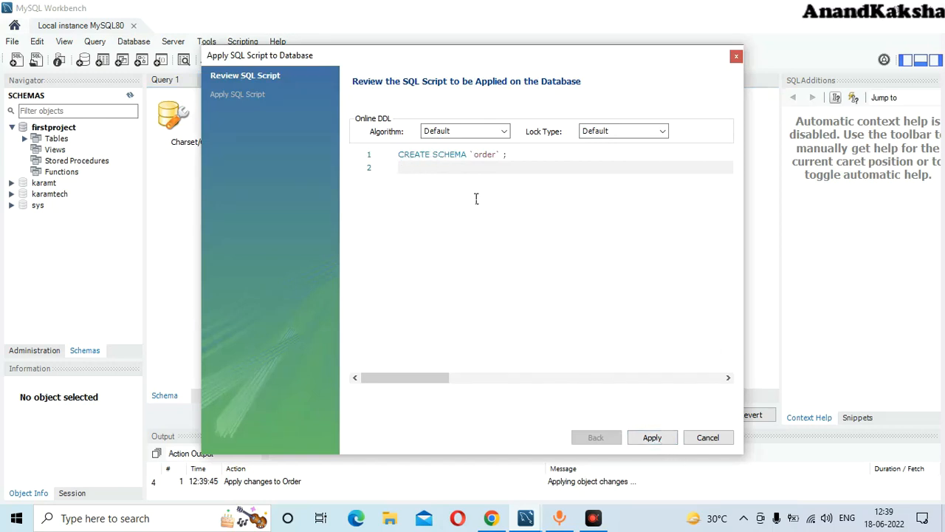
- Review the CREATE SCHEMA `order` script and apply it to the server
{"action": "left_click_drag", "start_coordinate": [508, 155], "coordinate": [425, 158]}
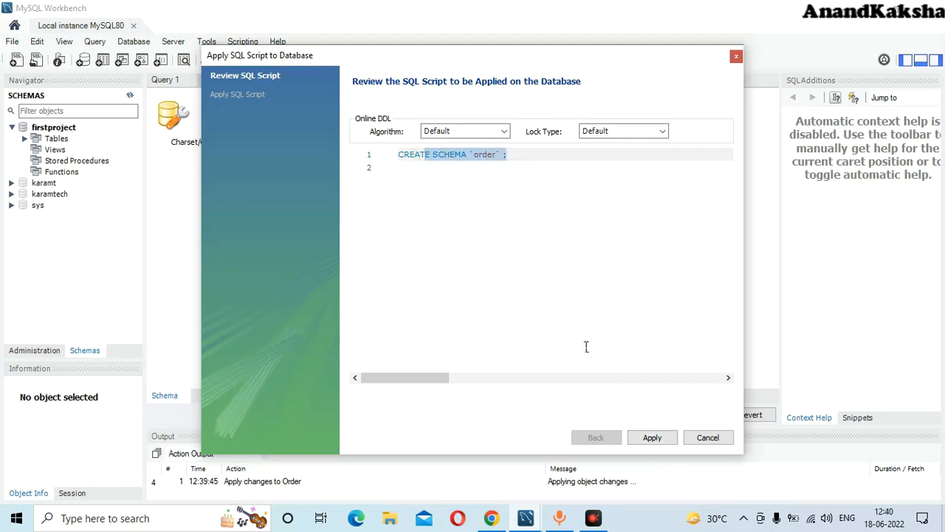
{"action": "left_click", "coordinate": [554, 334]}
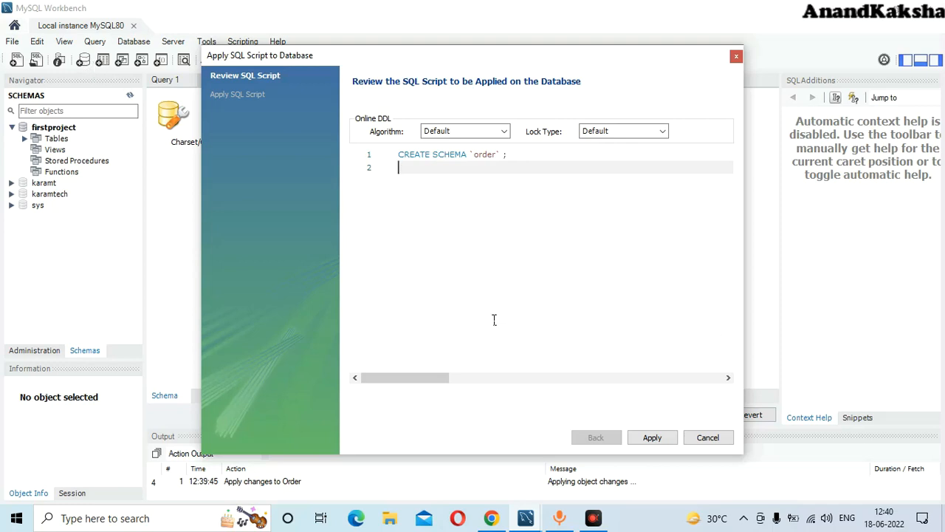
{"action": "left_click", "coordinate": [654, 439]}
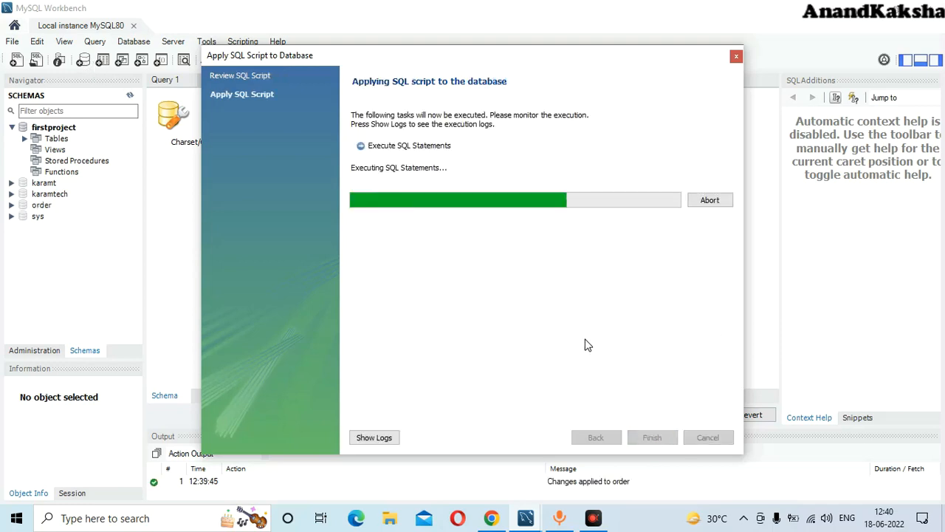
{"action": "left_click", "coordinate": [657, 440]}
{"action": "left_click", "coordinate": [589, 359]}
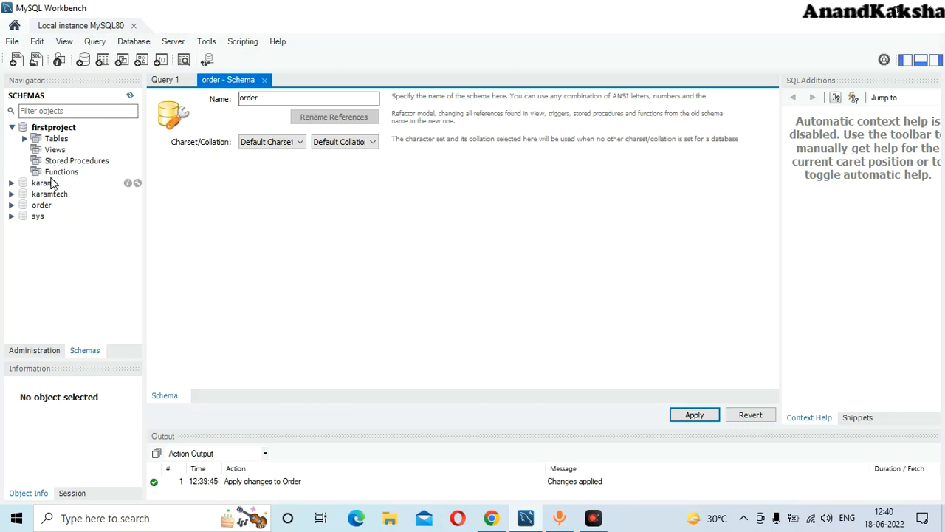
- Show the four rows of firstproject.cricketers and expand the order schema
{"action": "left_click", "coordinate": [24, 138]}
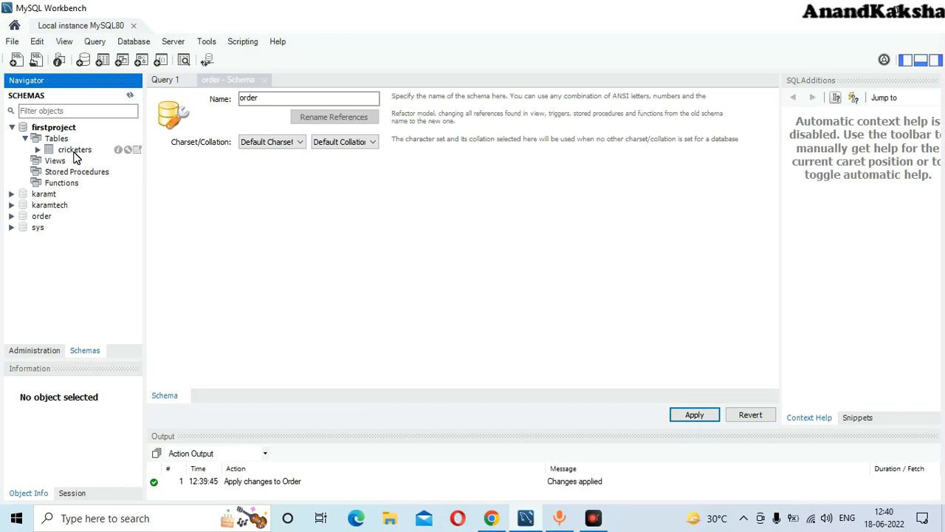
{"action": "left_click", "coordinate": [138, 151]}
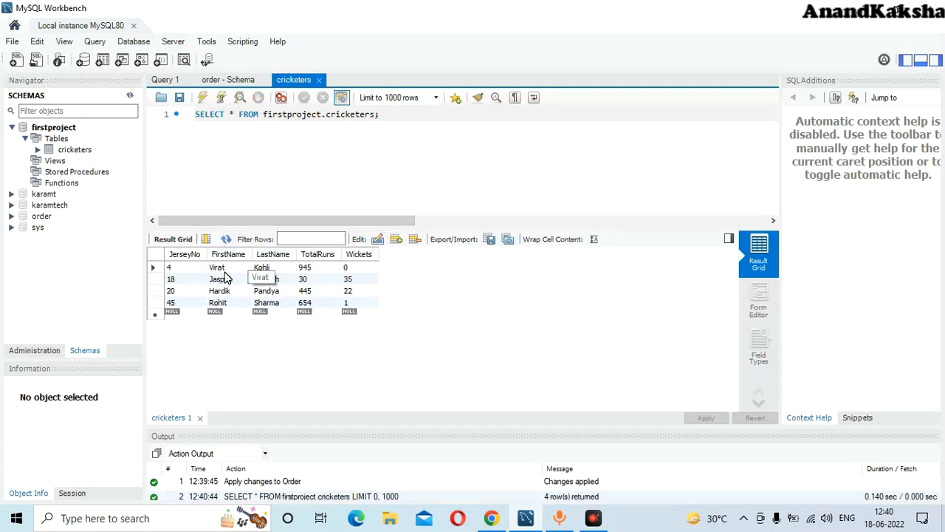
{"action": "left_click", "coordinate": [38, 218]}
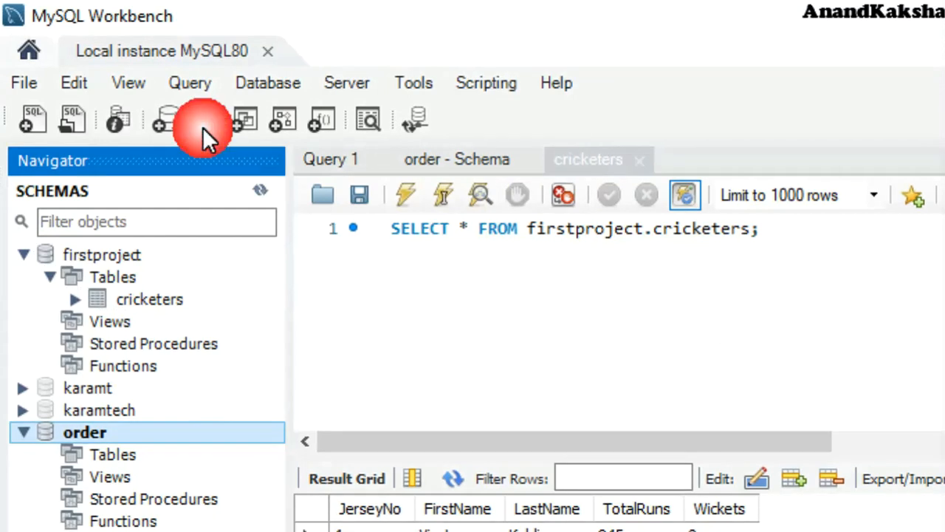
- Start a new table named Order whose first column is OrderID
{"action": "left_click", "coordinate": [202, 127]}
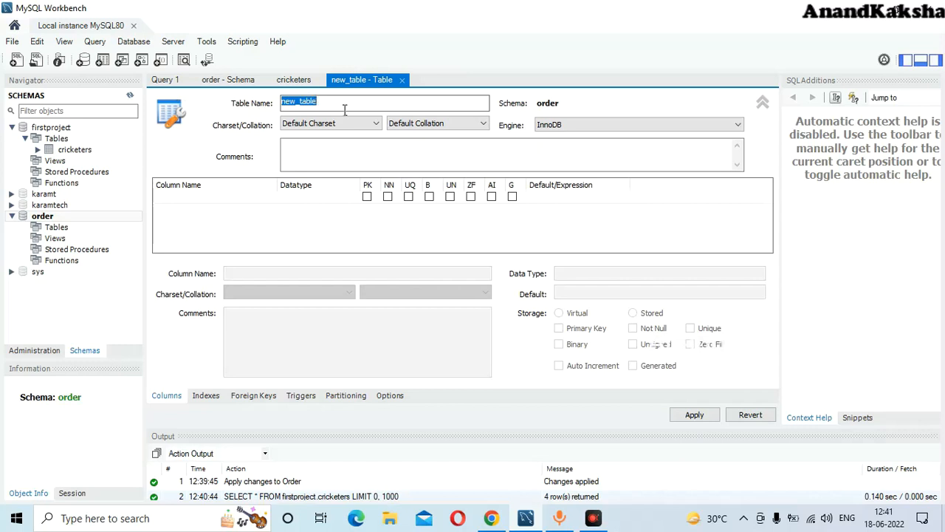
{"action": "key", "text": "BackSpace"}
{"action": "type", "text": "Order"}
{"action": "left_click", "coordinate": [188, 203]}
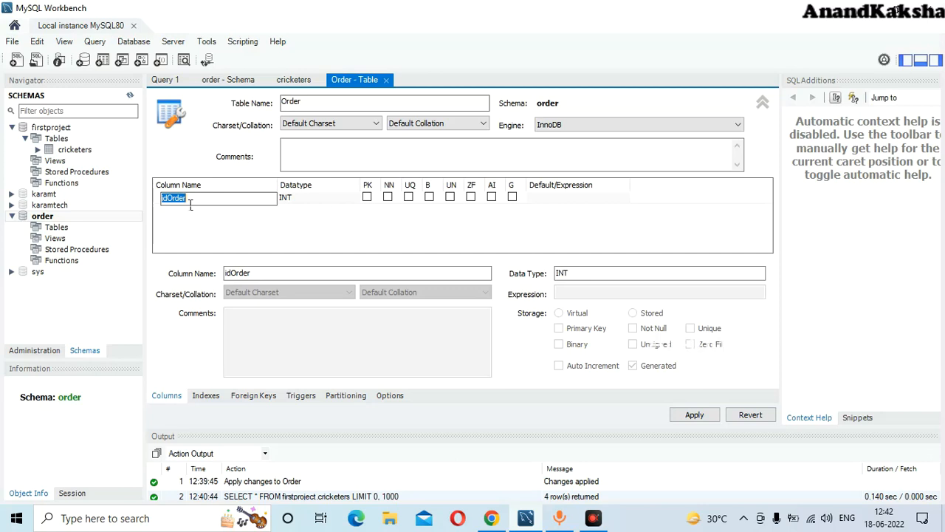
{"action": "type", "text": "OrderID"}
- Make OrderID primary key and not null, and add a CustomerID column
{"action": "left_click", "coordinate": [388, 198]}
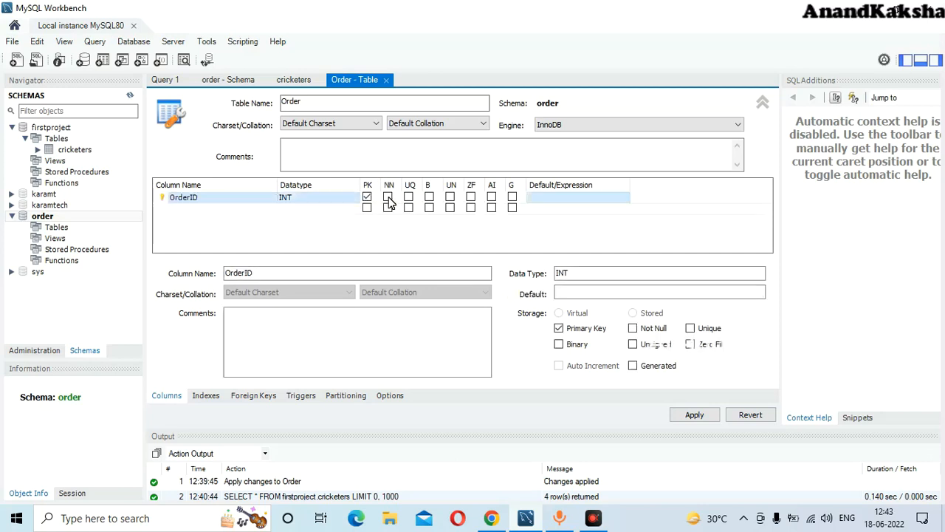
{"action": "left_click", "coordinate": [389, 200]}
{"action": "left_click", "coordinate": [204, 208]}
{"action": "double_click", "coordinate": [203, 207]}
{"action": "key", "text": "BackSpace"}
{"action": "type", "text": "Cus"}
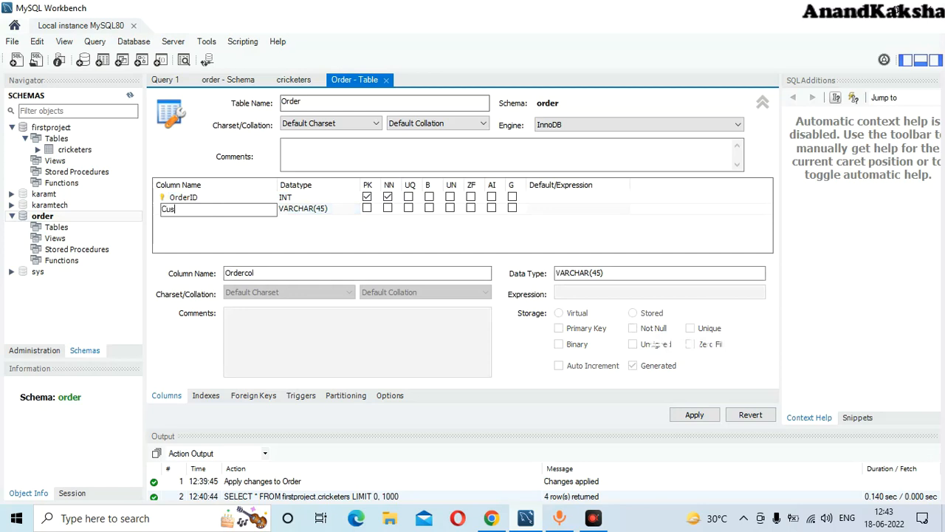
{"action": "type", "text": "tomerID"}
- Give CustomerID type INT, not null and primary key, and add a third column row
{"action": "left_click", "coordinate": [325, 209]}
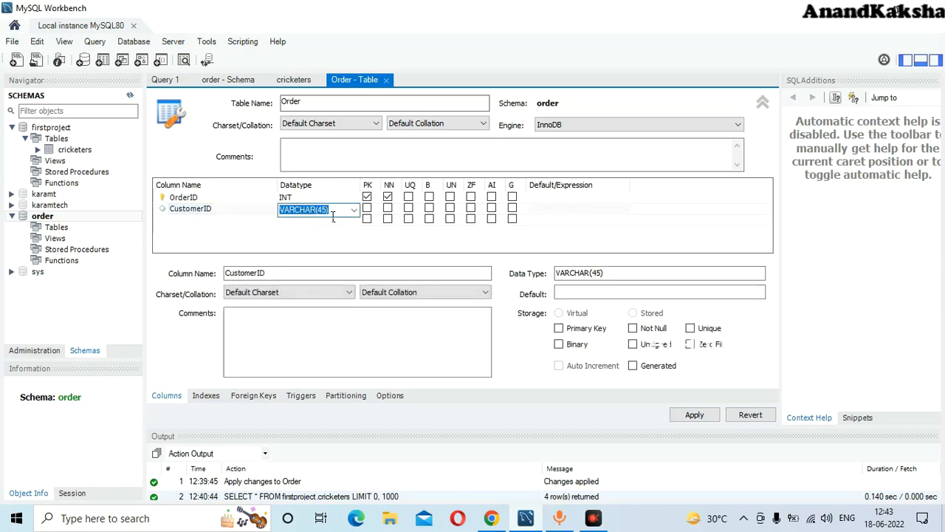
{"action": "key", "text": "BackSpace"}
{"action": "type", "text": "InT"}
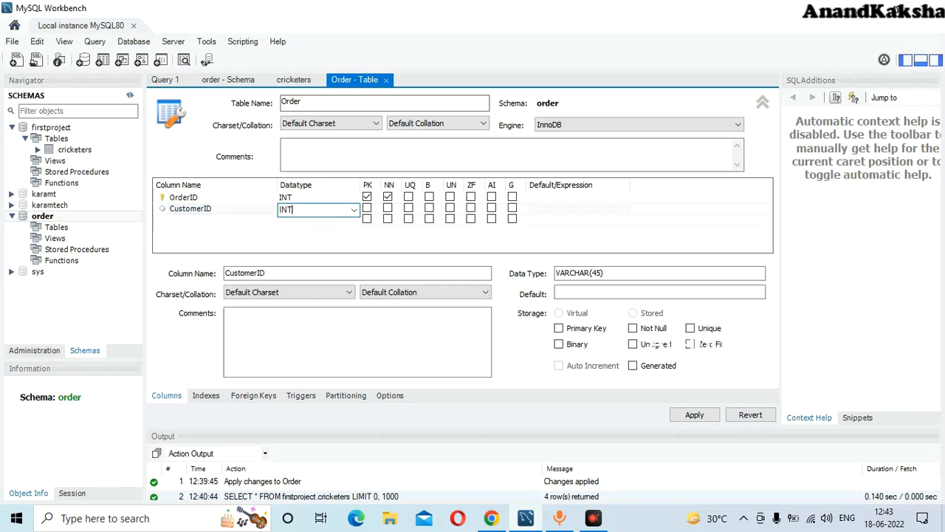
{"action": "left_click", "coordinate": [388, 208]}
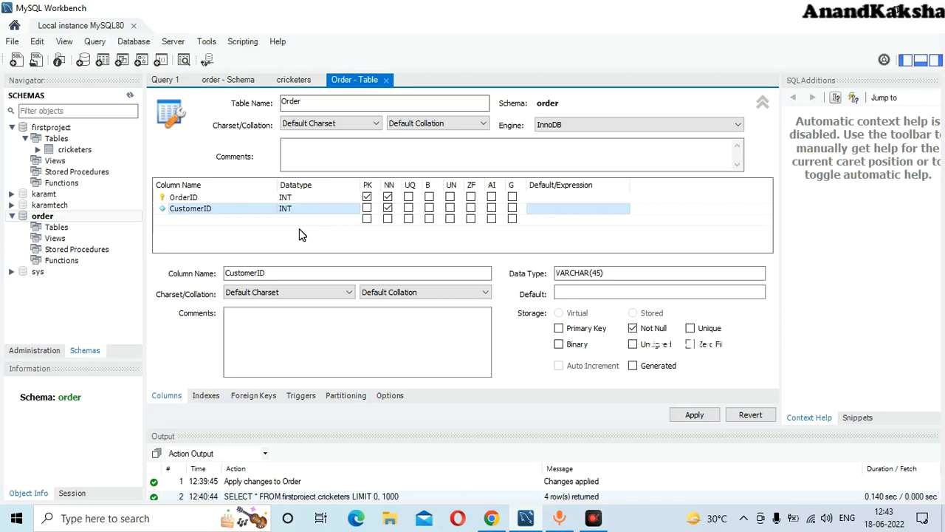
{"action": "left_click", "coordinate": [367, 208]}
{"action": "left_click", "coordinate": [176, 218]}
{"action": "left_click", "coordinate": [181, 219]}
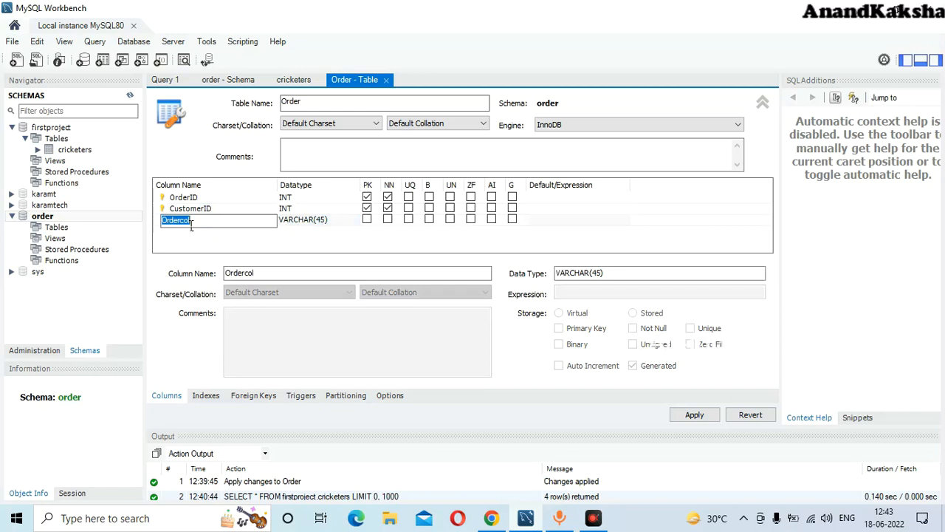
- Add not-null VARCHAR(45) columns CustomerName and OrderDate, and start a ShipperID column
{"action": "type", "text": "CustomerName"}
{"action": "left_click", "coordinate": [387, 220]}
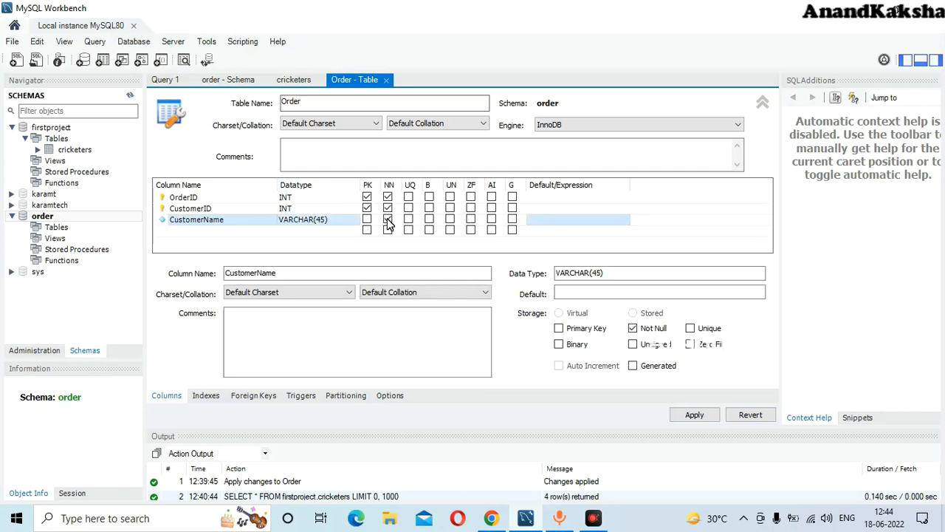
{"action": "double_click", "coordinate": [201, 231]}
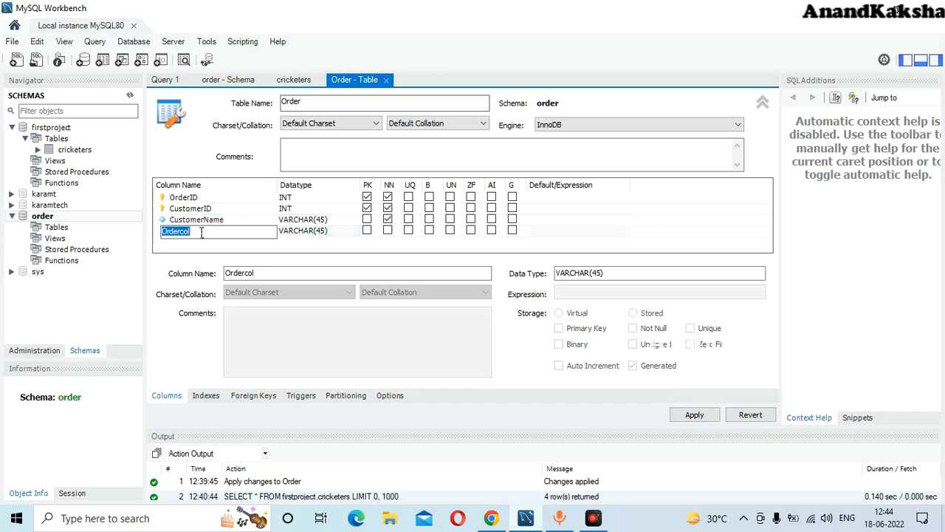
{"action": "type", "text": "OrderDate"}
{"action": "left_click", "coordinate": [388, 230]}
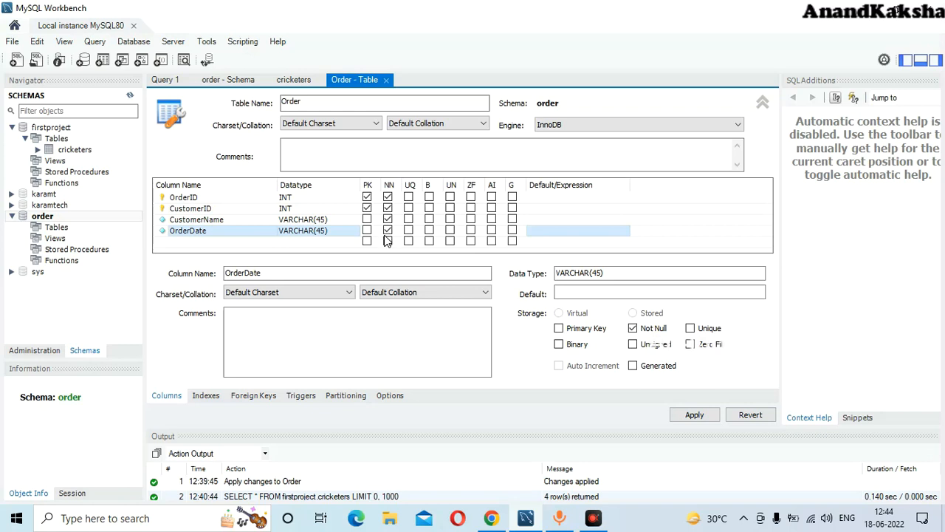
{"action": "left_click", "coordinate": [175, 243]}
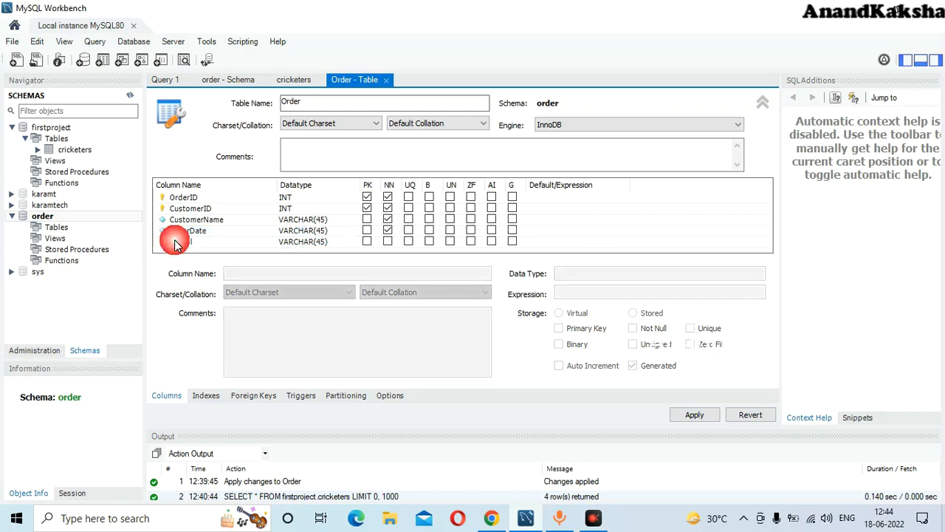
{"action": "left_click", "coordinate": [187, 243]}
{"action": "type", "text": "Sh"}
{"action": "type", "text": "ipp"}
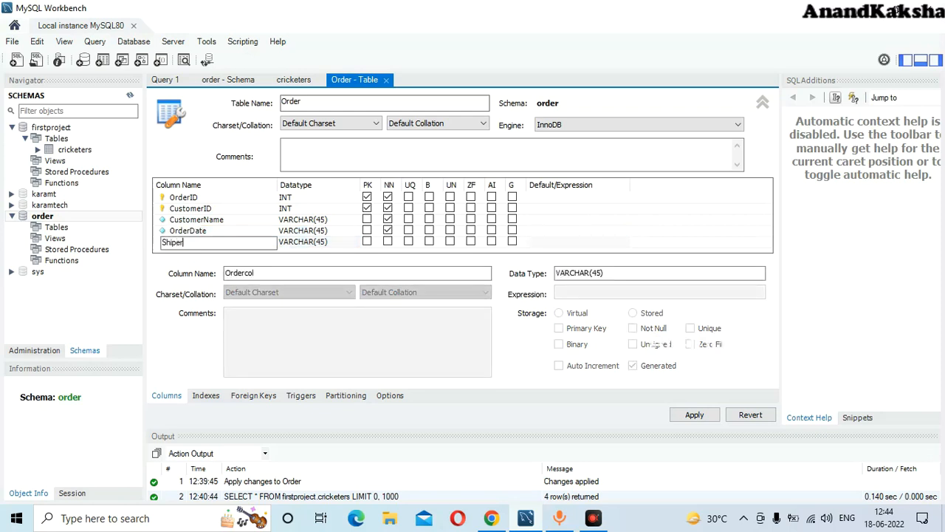
{"action": "type", "text": "erID"}
- Mark the ShipperID column as not null
{"action": "left_click", "coordinate": [388, 243]}
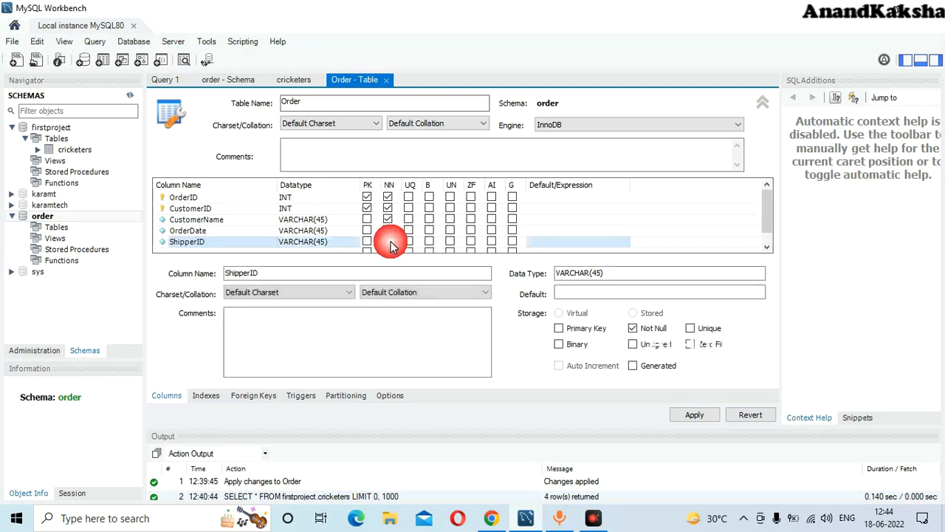
{"action": "left_click_drag", "start_coordinate": [766, 221], "coordinate": [765, 196]}
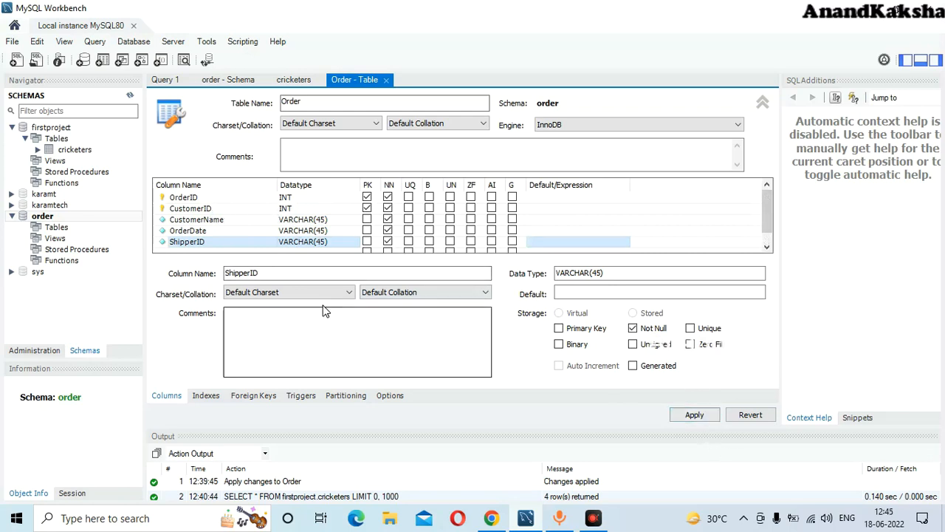
- Apply the CREATE TABLE `order`.`order` script, accepting the lowercase name notice
{"action": "left_click", "coordinate": [694, 415]}
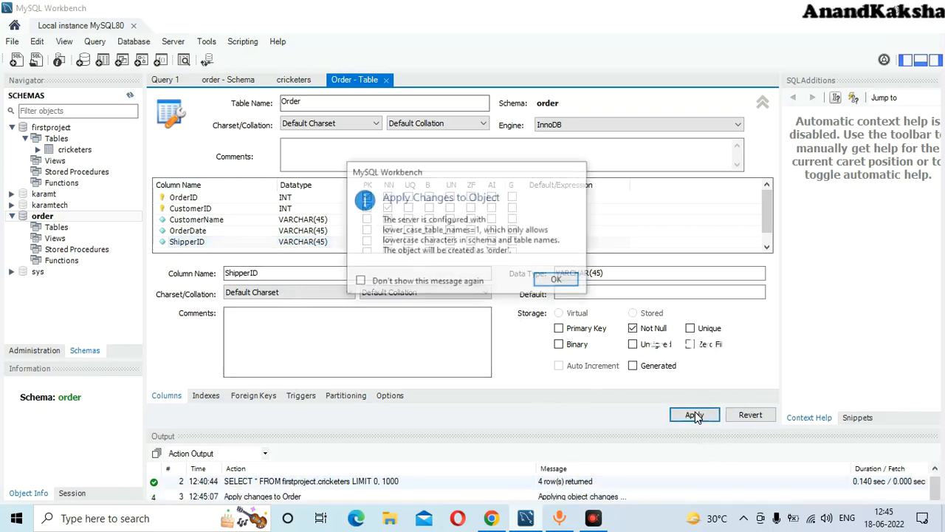
{"action": "left_click", "coordinate": [564, 282]}
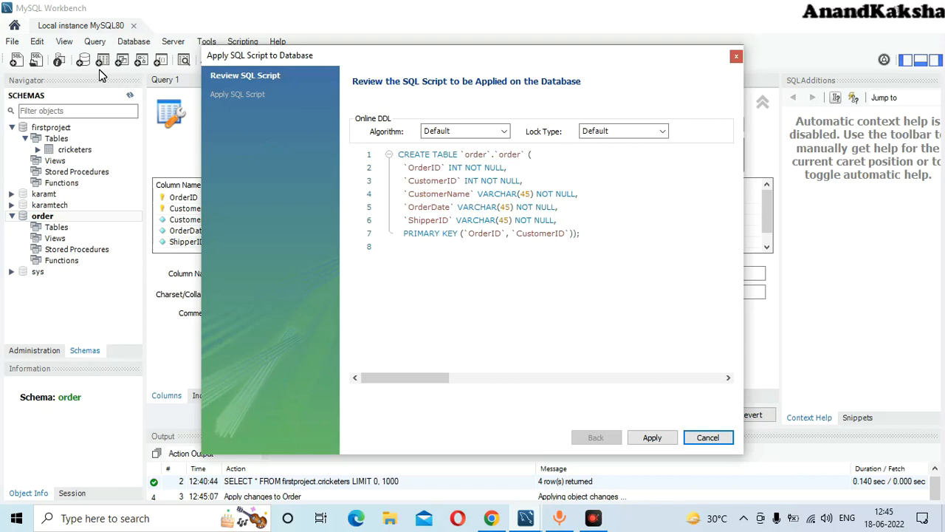
{"action": "left_click", "coordinate": [654, 440]}
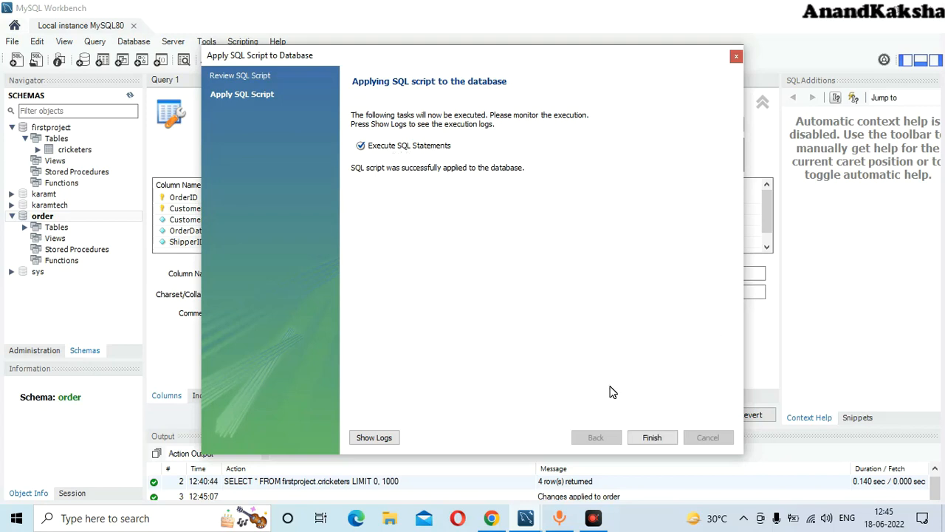
{"action": "left_click", "coordinate": [653, 437]}
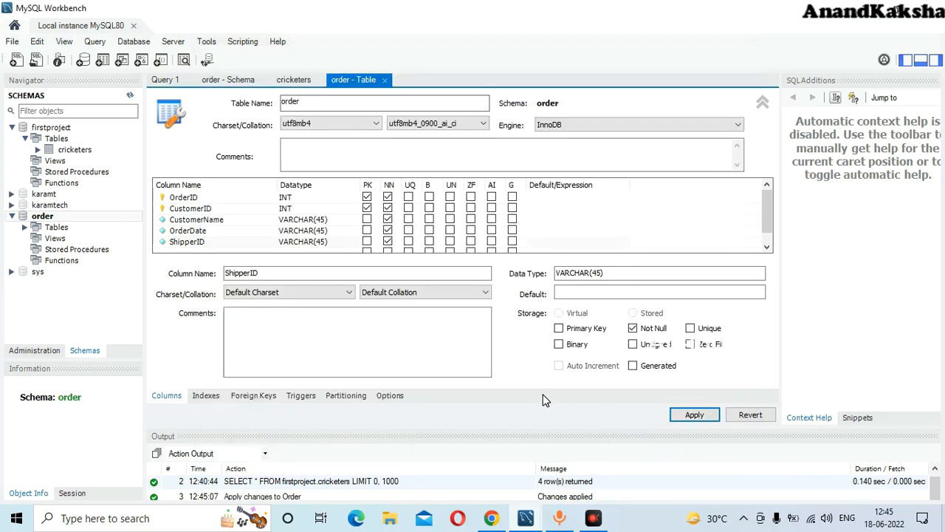
- Close the order table, cricketers and order schema tabs
{"action": "left_click", "coordinate": [387, 80]}
{"action": "left_click", "coordinate": [320, 79]}
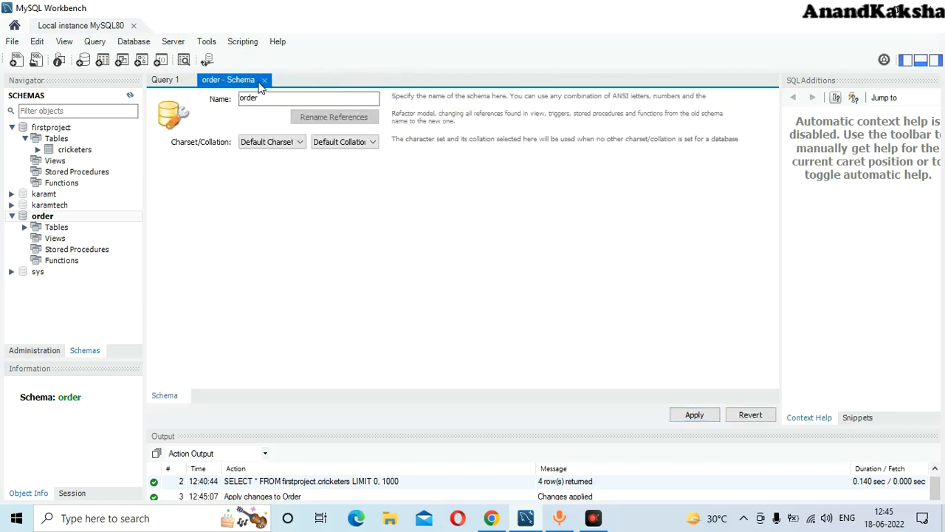
{"action": "left_click", "coordinate": [264, 79]}
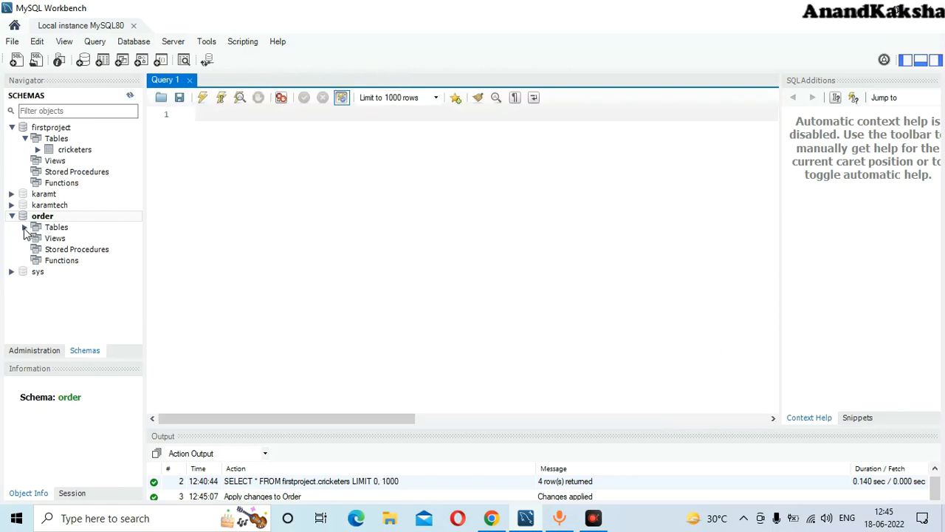
- Show the empty order.order table's rows in a result grid
{"action": "left_click", "coordinate": [25, 228]}
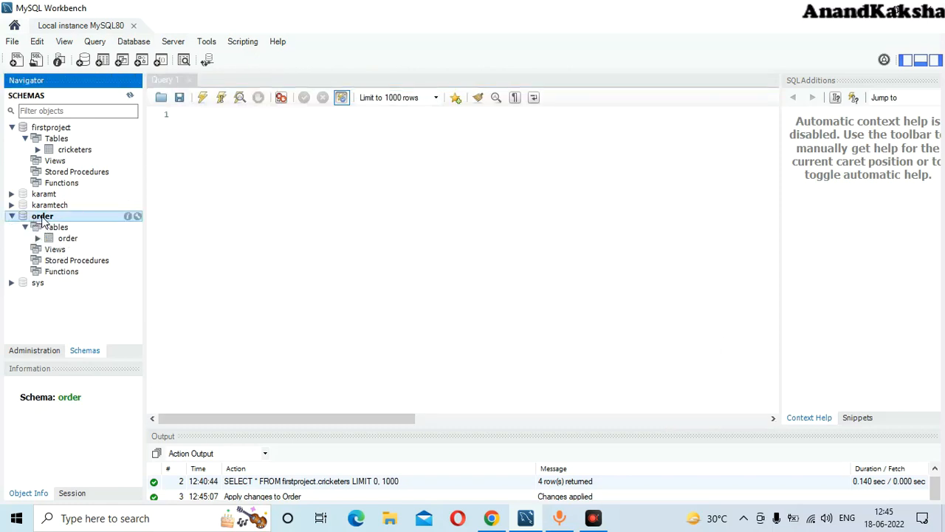
{"action": "mouse_move", "coordinate": [58, 238]}
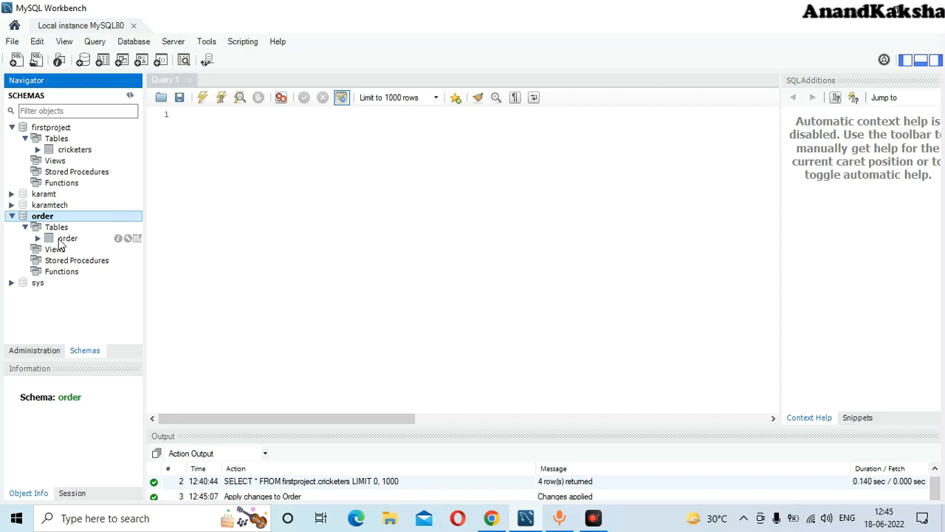
{"action": "left_click", "coordinate": [137, 239]}
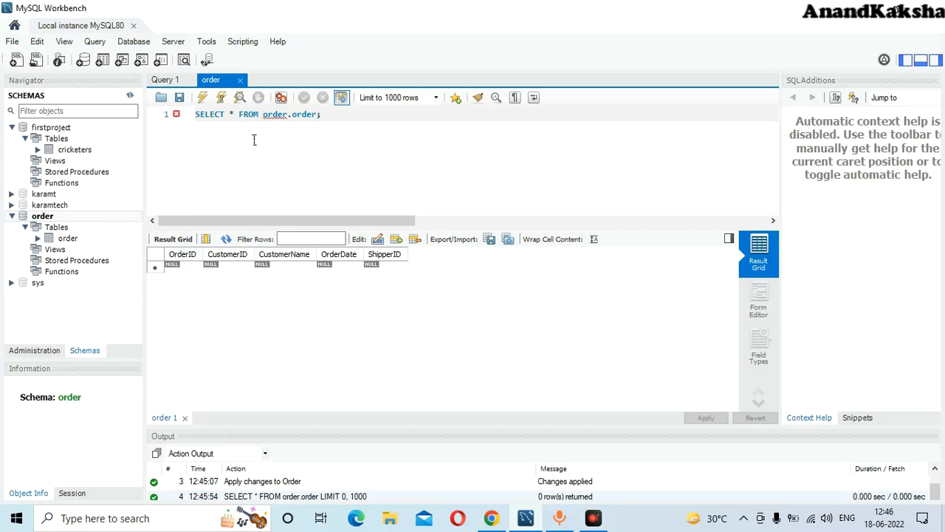
- Fill the first grid row with OrderID 10248, CustomerID 90, the customer's name and OrderDate 2022-06-02
{"action": "left_click", "coordinate": [185, 272]}
{"action": "left_click", "coordinate": [187, 272]}
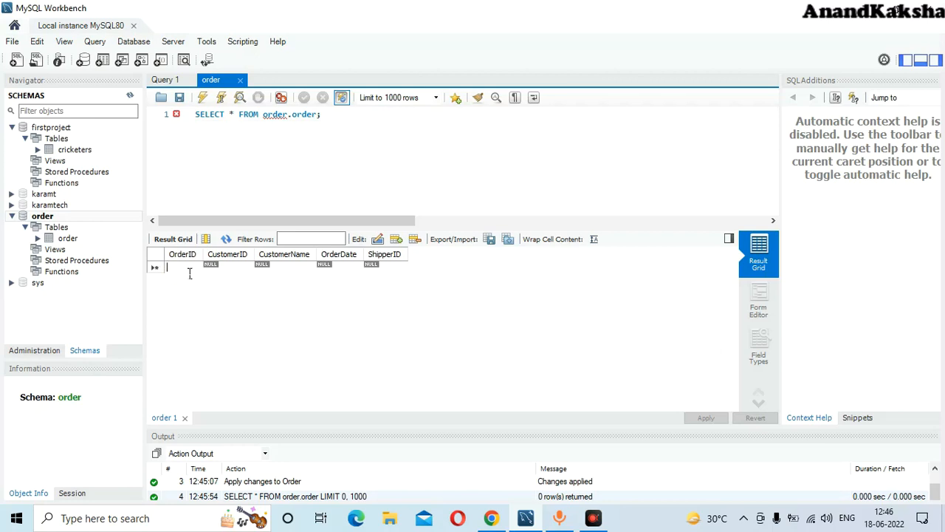
{"action": "type", "text": "10248"}
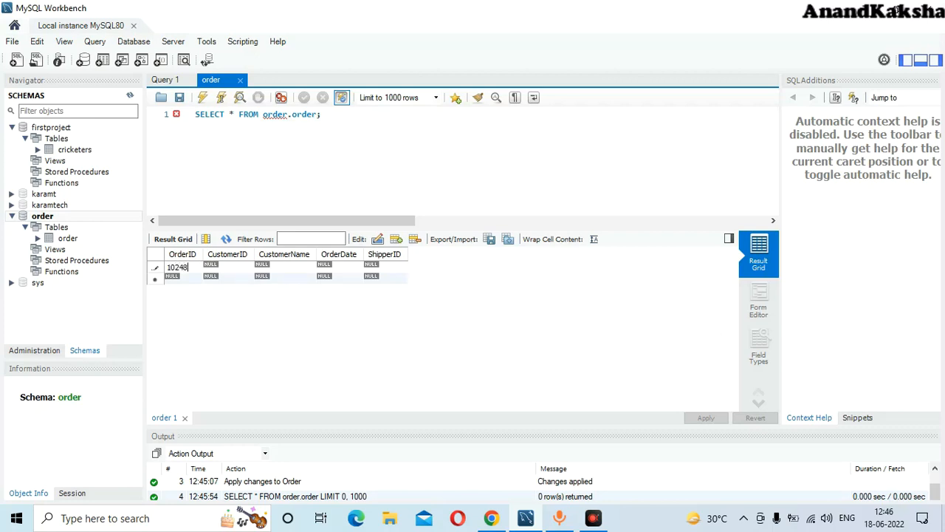
{"action": "left_click", "coordinate": [224, 271]}
{"action": "left_click", "coordinate": [224, 272]}
{"action": "type", "text": "90"}
{"action": "left_click", "coordinate": [274, 271]}
{"action": "left_click", "coordinate": [278, 272]}
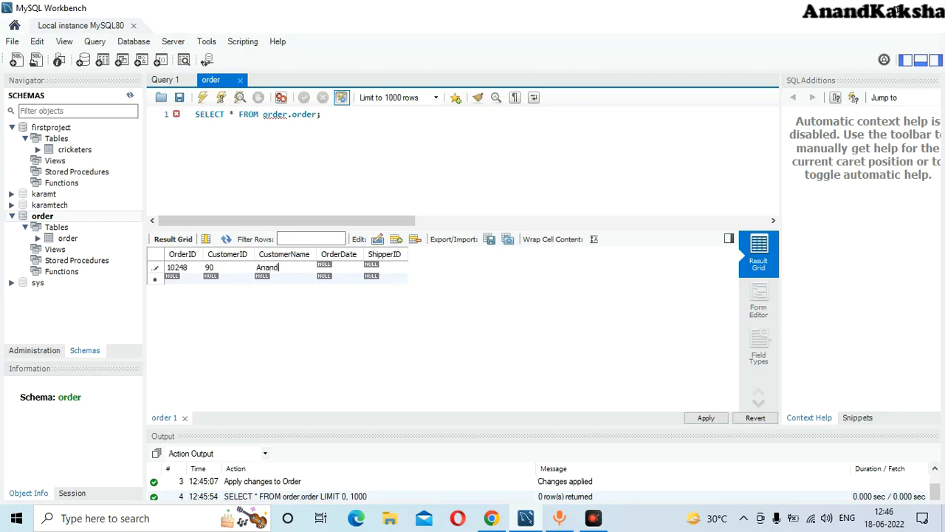
{"action": "left_click", "coordinate": [333, 268]}
{"action": "type", "text": "2022-06-02"}
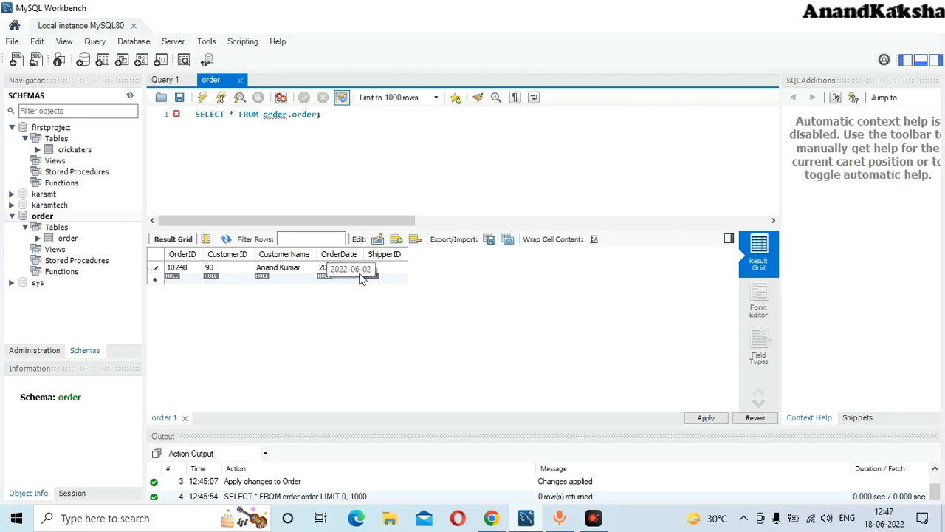
- Apply the INSERT script for order 10248 and close the order table's query tab
{"action": "left_click", "coordinate": [706, 419]}
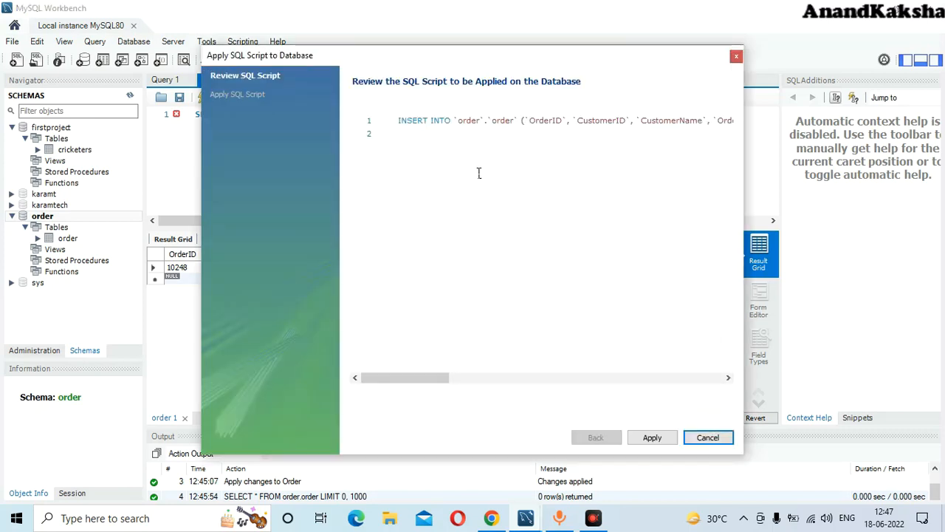
{"action": "left_click_drag", "start_coordinate": [399, 121], "coordinate": [784, 132]}
{"action": "key", "text": "ctrl+c"}
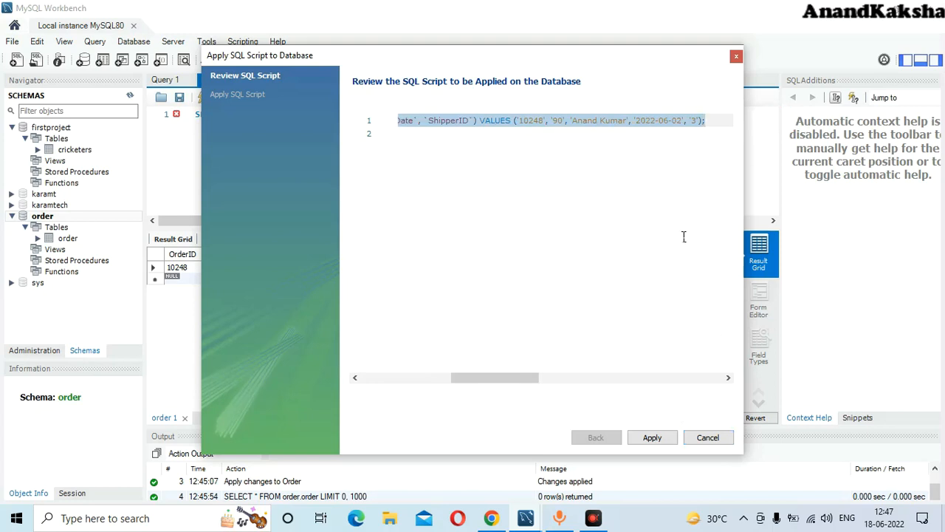
{"action": "left_click", "coordinate": [652, 438]}
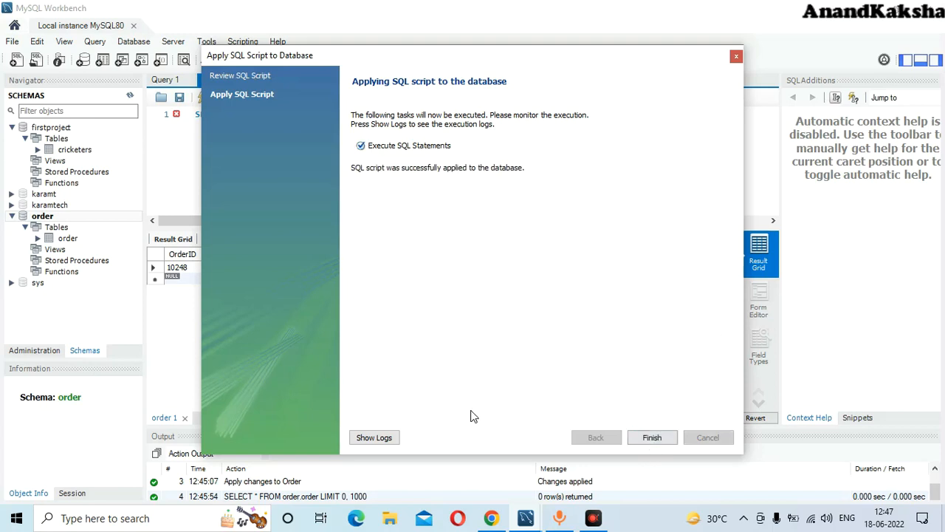
{"action": "left_click", "coordinate": [652, 438]}
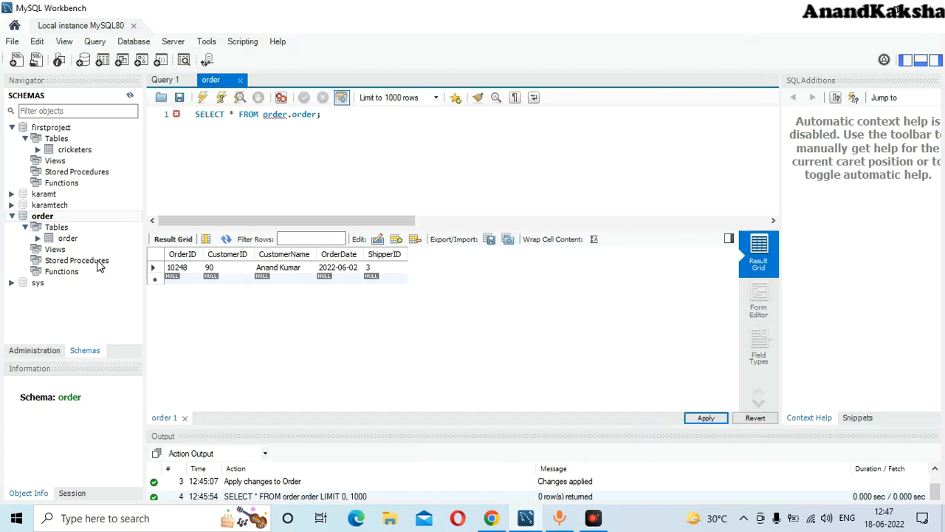
{"action": "left_click", "coordinate": [240, 80]}
- Check the order table's column summary and rows, then close its query tab
{"action": "left_click", "coordinate": [71, 241]}
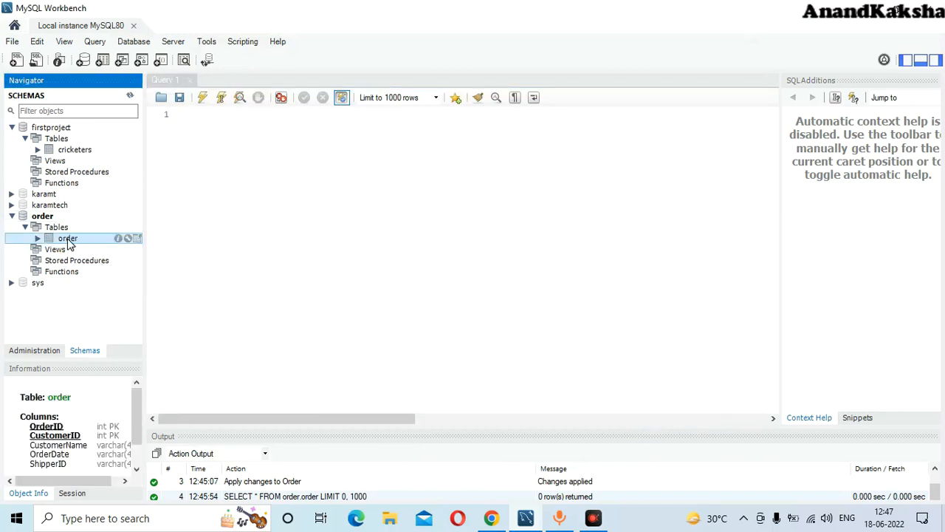
{"action": "left_click", "coordinate": [136, 239]}
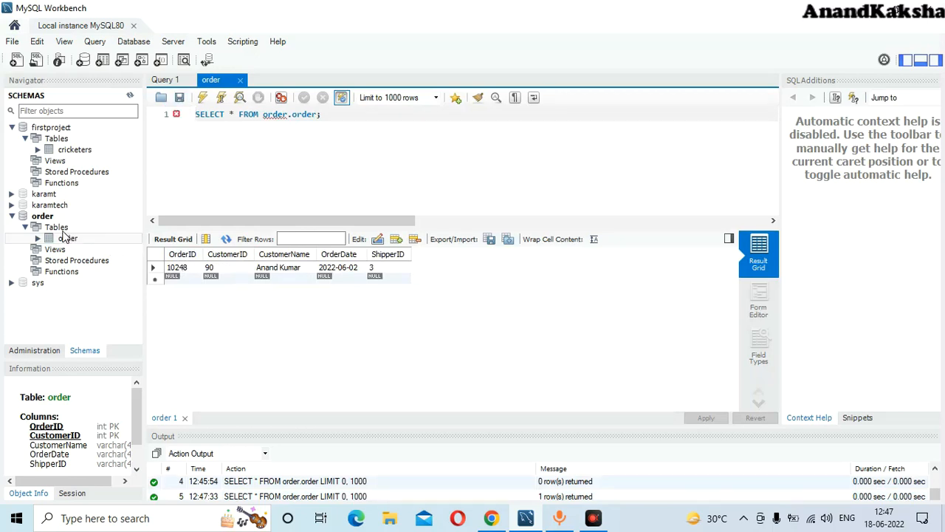
{"action": "left_click", "coordinate": [240, 80]}
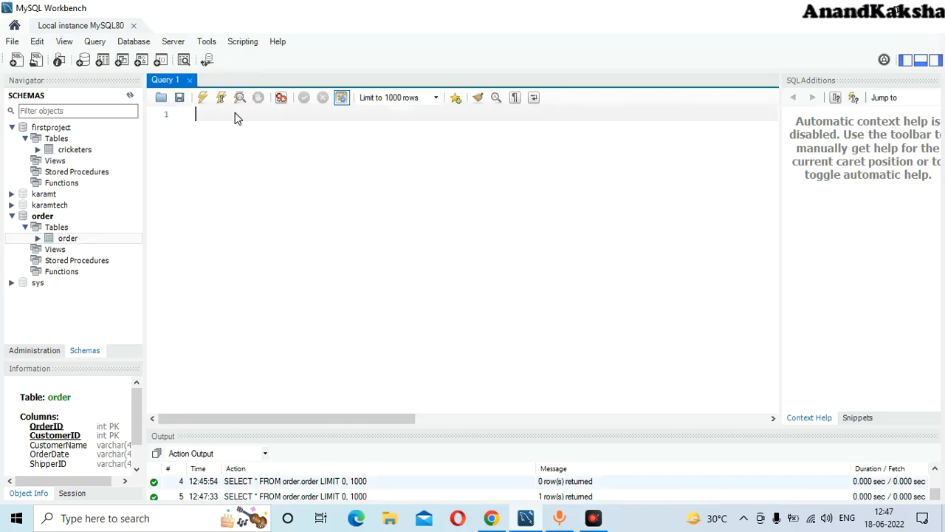
- Paste the copied INSERT statement for order 10248 into Query 1 and scroll to the end of its VALUES list
{"action": "key", "text": "ctrl+v"}
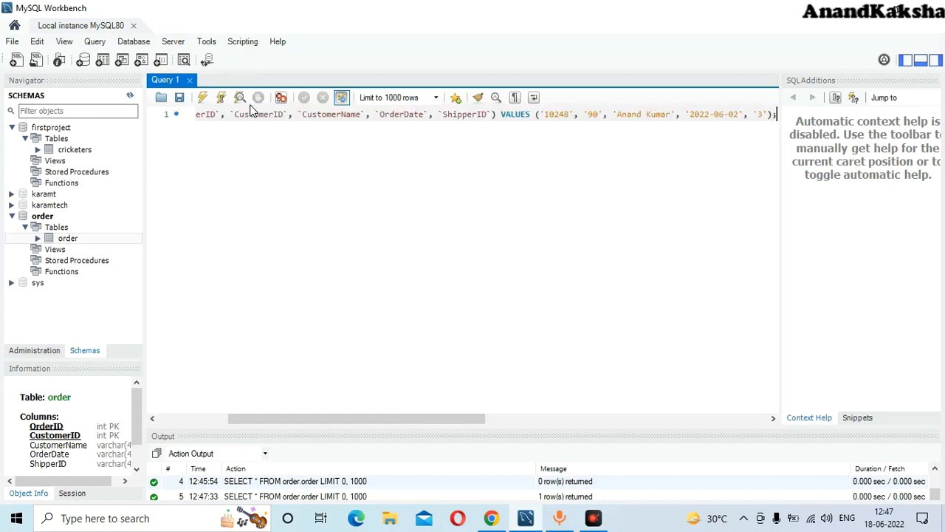
{"action": "left_click", "coordinate": [572, 116]}
{"action": "left_click_drag", "start_coordinate": [439, 424], "coordinate": [297, 411]}
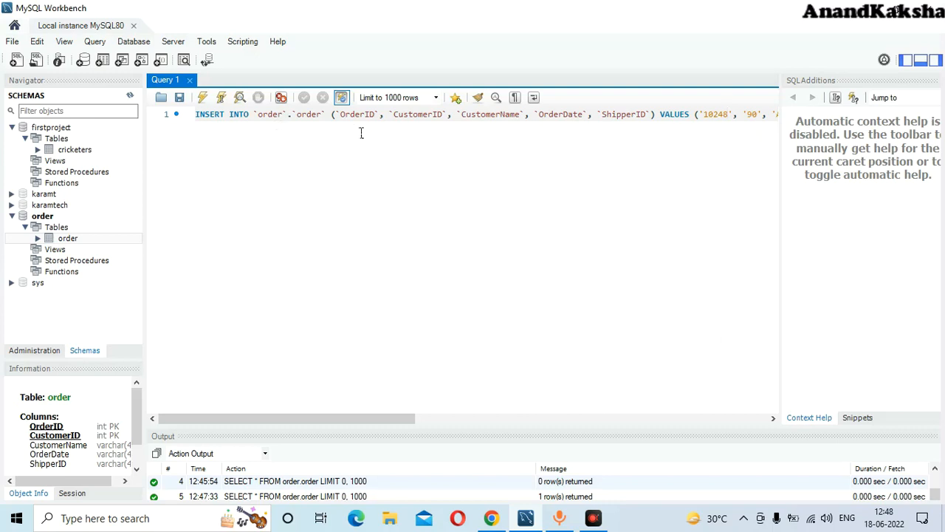
{"action": "left_click_drag", "start_coordinate": [337, 420], "coordinate": [443, 420]}
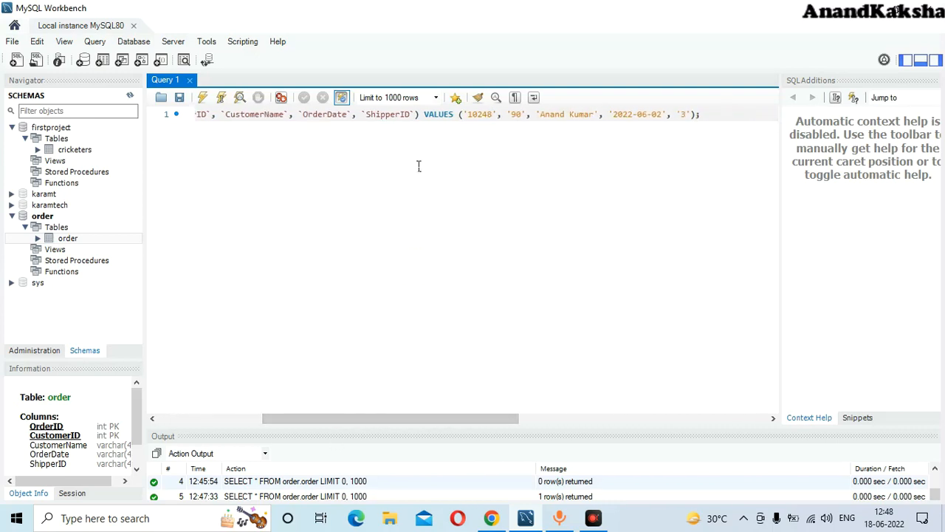
- Change the INSERT values to OrderID 10249 and CustomerID 81
{"action": "left_click", "coordinate": [496, 119]}
{"action": "key", "text": "BackSpace"}
{"action": "key", "text": "BackSpace"}
{"action": "key", "text": "BackSpace"}
{"action": "key", "text": "BackSpace"}
{"action": "key", "text": "BackSpace"}
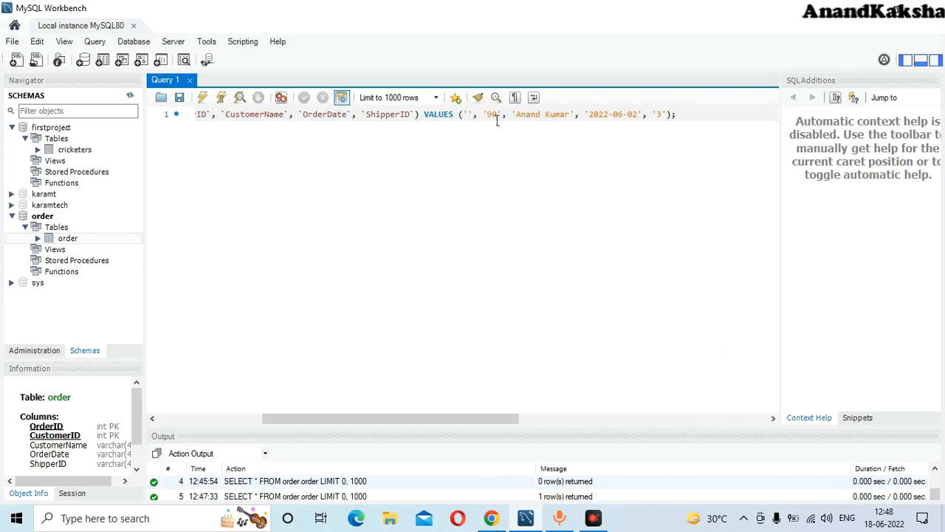
{"action": "left_click_drag", "start_coordinate": [441, 426], "coordinate": [436, 382]}
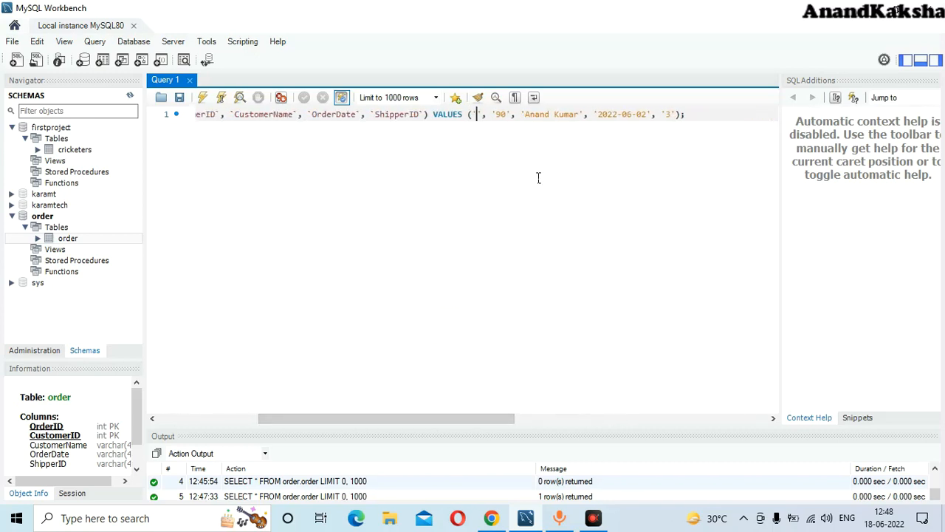
{"action": "type", "text": "10"}
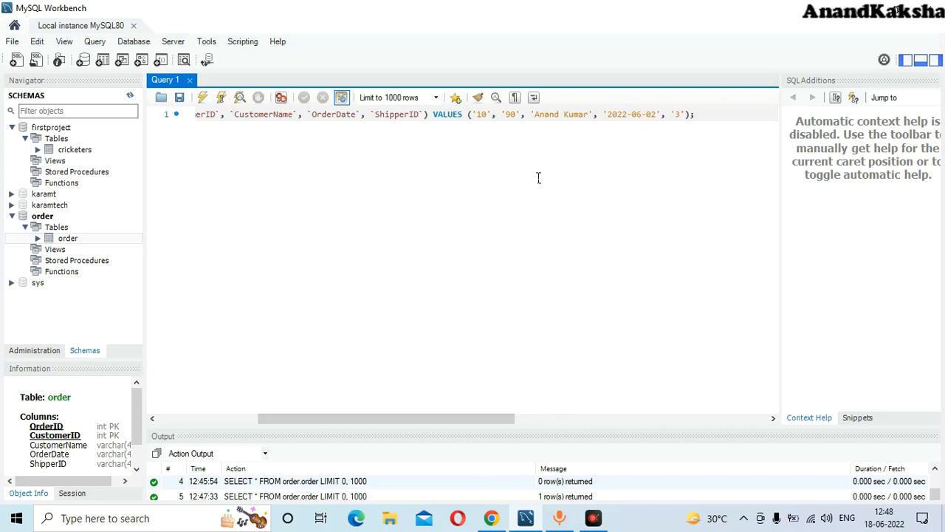
{"action": "type", "text": "249"}
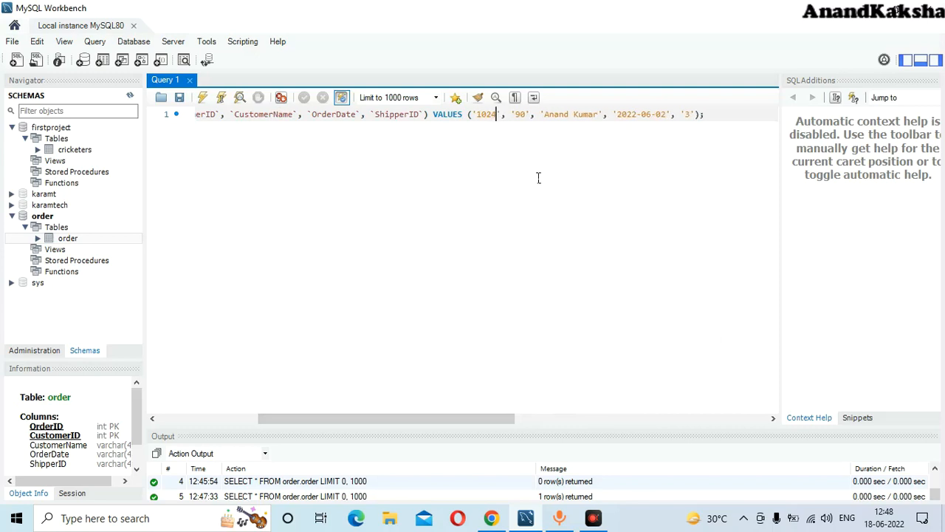
{"action": "key", "text": "Right"}
{"action": "key", "text": "Right"}
{"action": "key", "text": "Right"}
{"action": "key", "text": "Right"}
{"action": "key", "text": "Right"}
{"action": "key", "text": "Right"}
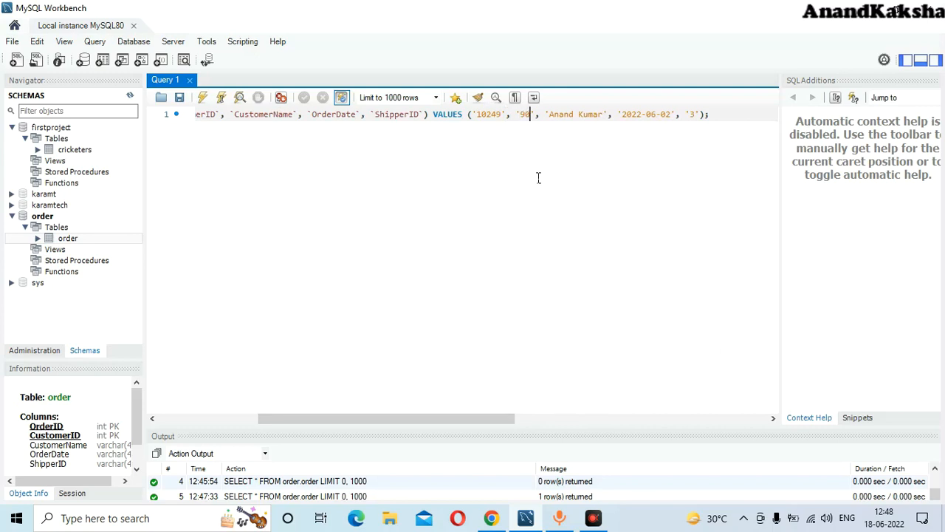
{"action": "key", "text": "BackSpace"}
{"action": "key", "text": "BackSpace"}
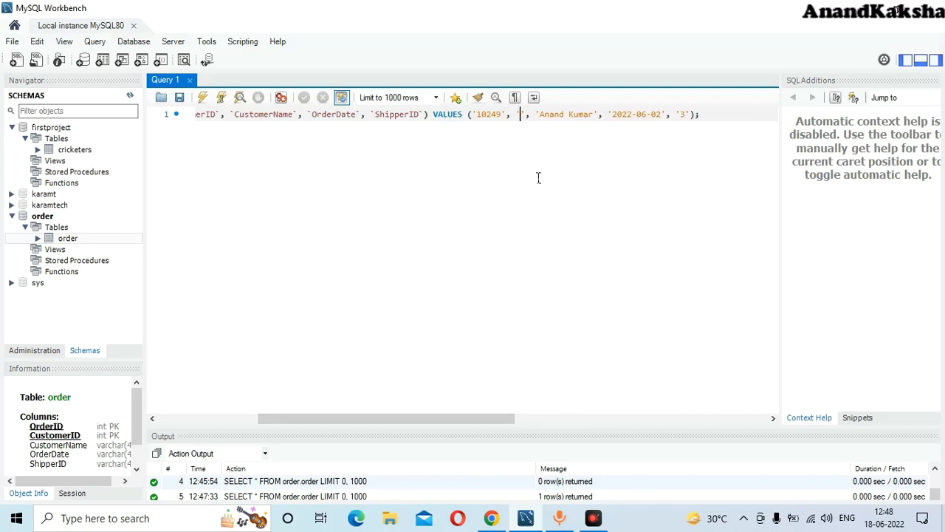
{"action": "type", "text": "81"}
- Replace the customer name in the INSERT statement with the new customer's name
{"action": "key", "text": "Right"}
{"action": "key", "text": "Right"}
{"action": "key", "text": "Right"}
{"action": "key", "text": "Right"}
{"action": "key", "text": "Right"}
{"action": "key", "text": "Right"}
{"action": "key", "text": "Right"}
{"action": "key", "text": "Right"}
{"action": "key", "text": "Right"}
{"action": "key", "text": "Right"}
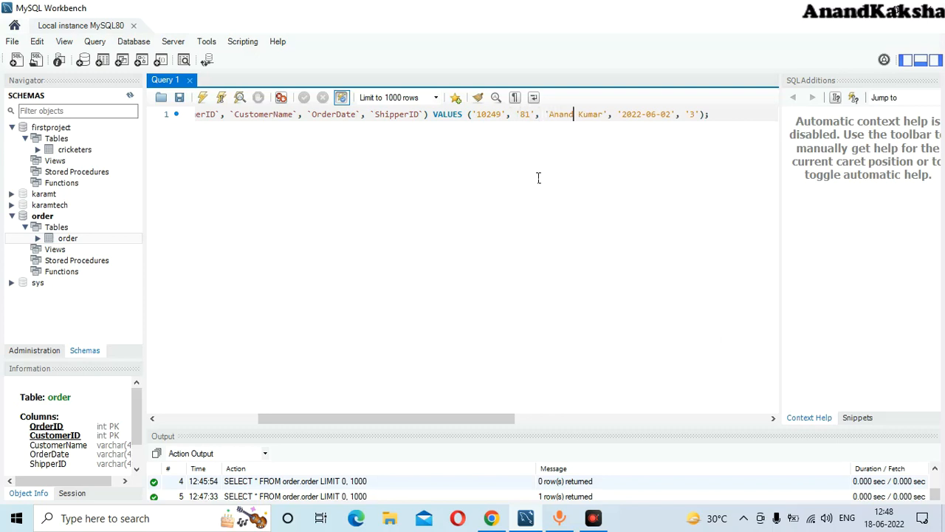
{"action": "key", "text": "Right"}
{"action": "key", "text": "BackSpace"}
{"action": "key", "text": "BackSpace"}
{"action": "key", "text": "BackSpace"}
{"action": "key", "text": "BackSpace"}
{"action": "key", "text": "BackSpace"}
{"action": "key", "text": "BackSpace"}
{"action": "key", "text": "BackSpace"}
{"action": "key", "text": "BackSpace"}
{"action": "key", "text": "BackSpace"}
{"action": "key", "text": "BackSpace"}
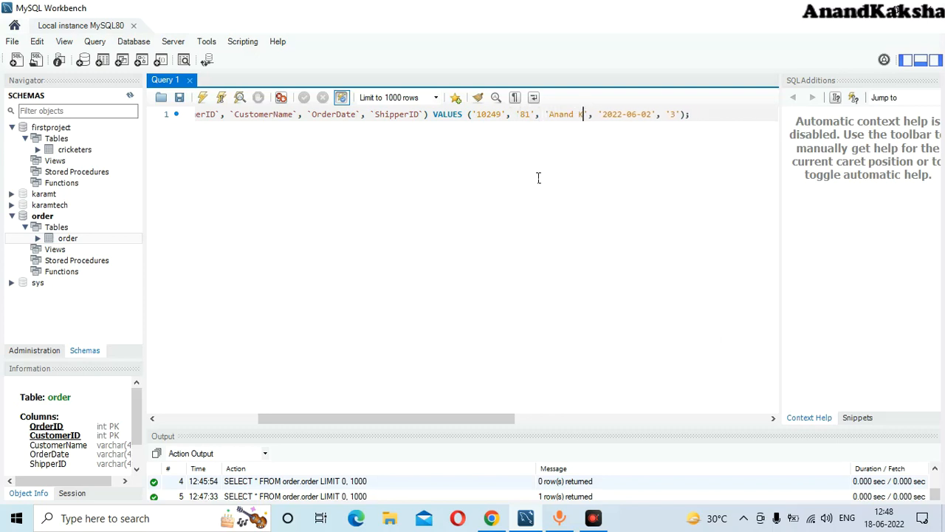
{"action": "key", "text": "BackSpace"}
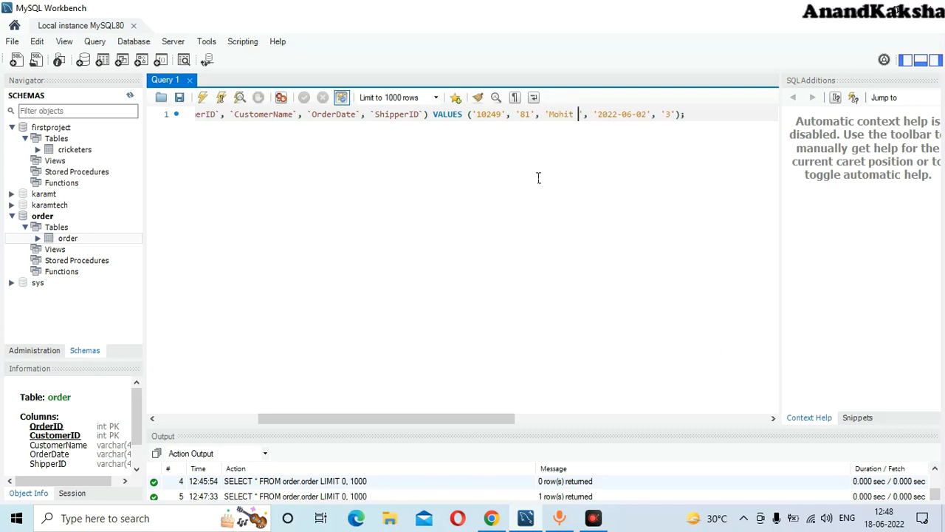
- Change the order date to 2022-06-12 and the ShipperID to 1
{"action": "key", "text": "Right"}
{"action": "key", "text": "Right"}
{"action": "key", "text": "Right"}
{"action": "key", "text": "Right"}
{"action": "key", "text": "Right"}
{"action": "key", "text": "Right"}
{"action": "key", "text": "Right"}
{"action": "key", "text": "Right"}
{"action": "key", "text": "Right"}
{"action": "key", "text": "Right"}
{"action": "key", "text": "Right"}
{"action": "key", "text": "Right"}
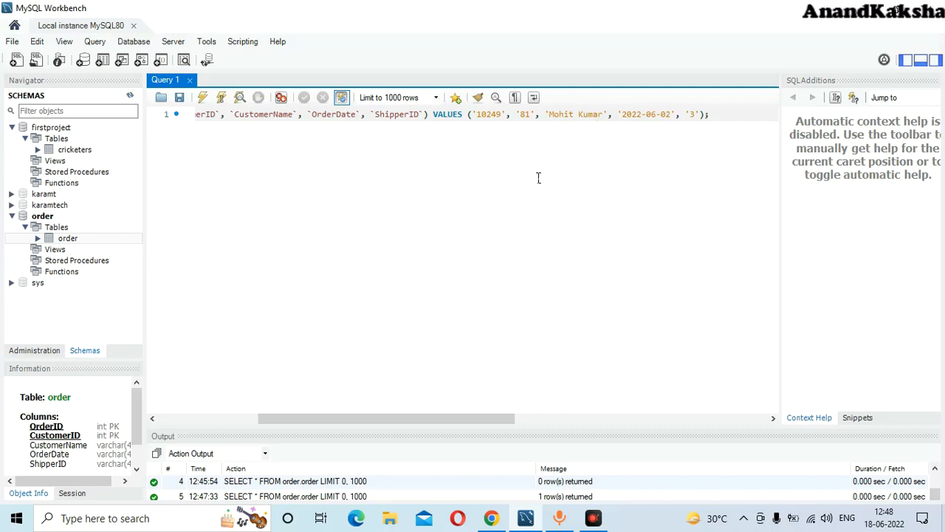
{"action": "left_click", "coordinate": [644, 115]}
{"action": "key", "text": "BackSpace"}
{"action": "type", "text": "2"}
{"action": "key", "text": "Right"}
{"action": "key", "text": "Right"}
{"action": "key", "text": "Right"}
{"action": "key", "text": "Right"}
{"action": "key", "text": "Right"}
{"action": "key", "text": "BackSpace"}
{"action": "type", "text": "1"}
{"action": "key", "text": "Right"}
{"action": "key", "text": "Right"}
{"action": "key", "text": "Right"}
{"action": "key", "text": "Right"}
{"action": "key", "text": "BackSpace"}
{"action": "type", "text": "1"}
{"action": "key", "text": "Right"}
{"action": "key", "text": "Right"}
{"action": "key", "text": "Right"}
- Execute the INSERT statement for order 10249
{"action": "left_click", "coordinate": [203, 101]}
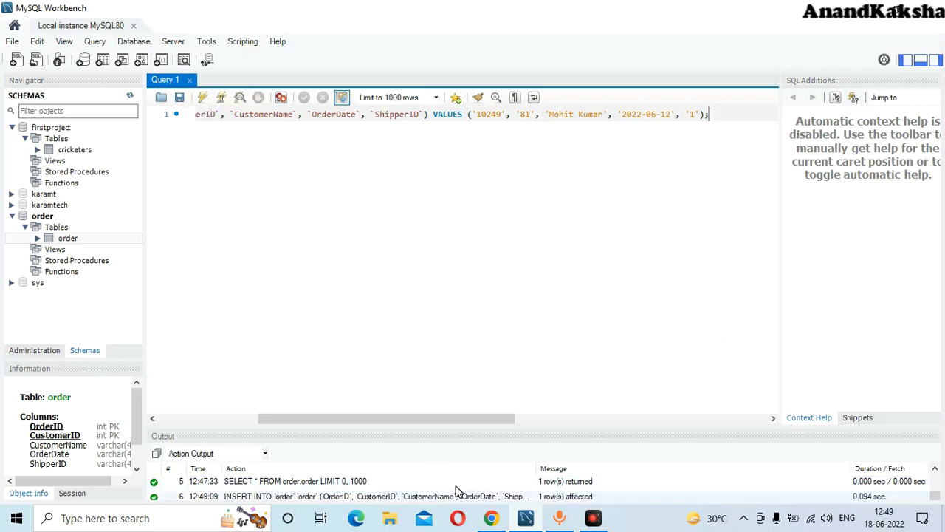
{"action": "left_click", "coordinate": [644, 436]}
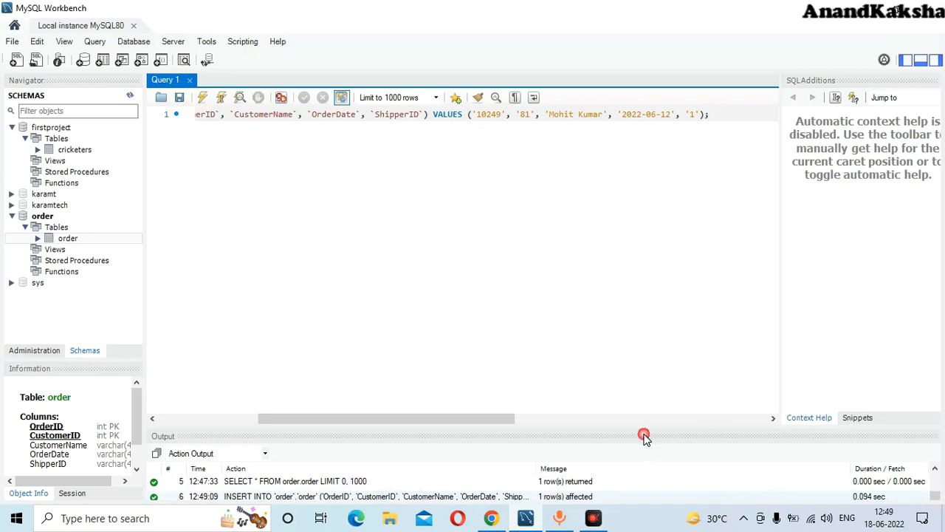
{"action": "left_click", "coordinate": [526, 437]}
{"action": "left_click", "coordinate": [504, 436]}
{"action": "left_click", "coordinate": [460, 437]}
{"action": "left_click", "coordinate": [282, 468]}
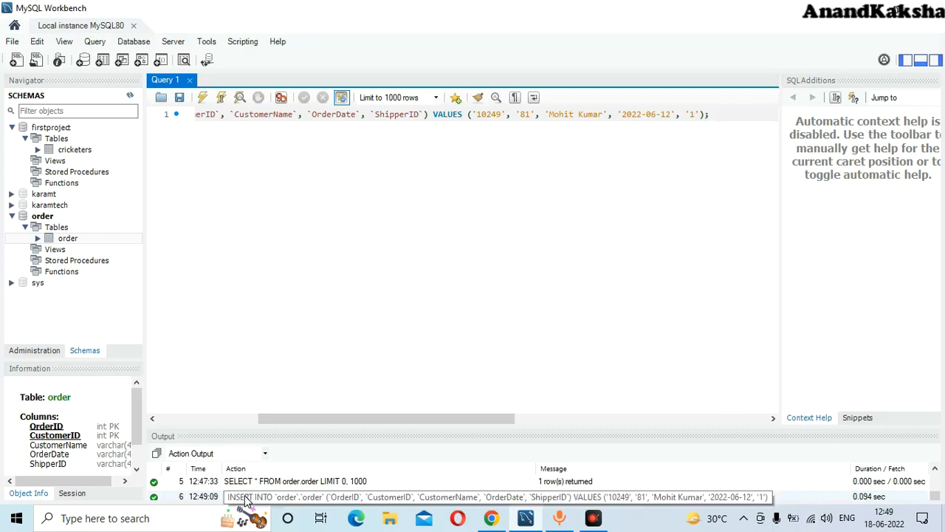
- Open the order table's rows, showing 10248 and 10249, and start editing a new row's OrderID
{"action": "mouse_move", "coordinate": [83, 238]}
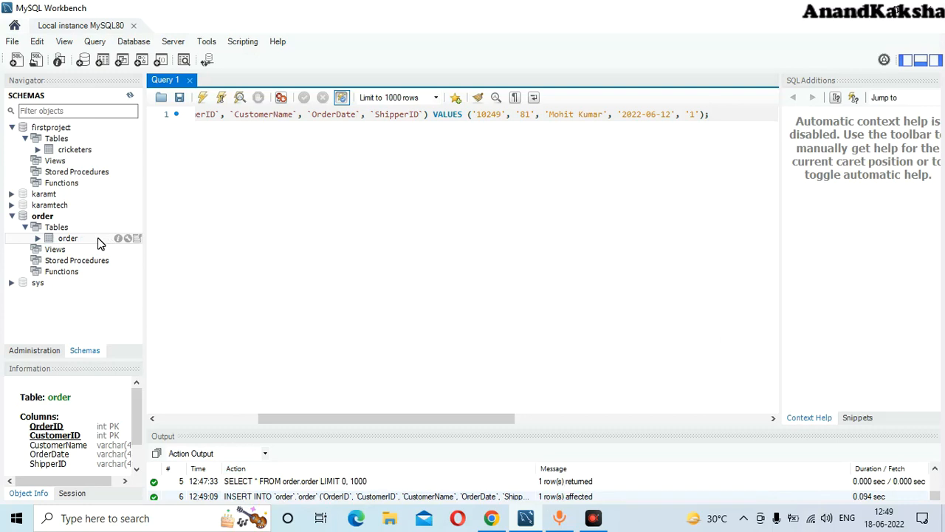
{"action": "left_click", "coordinate": [137, 239]}
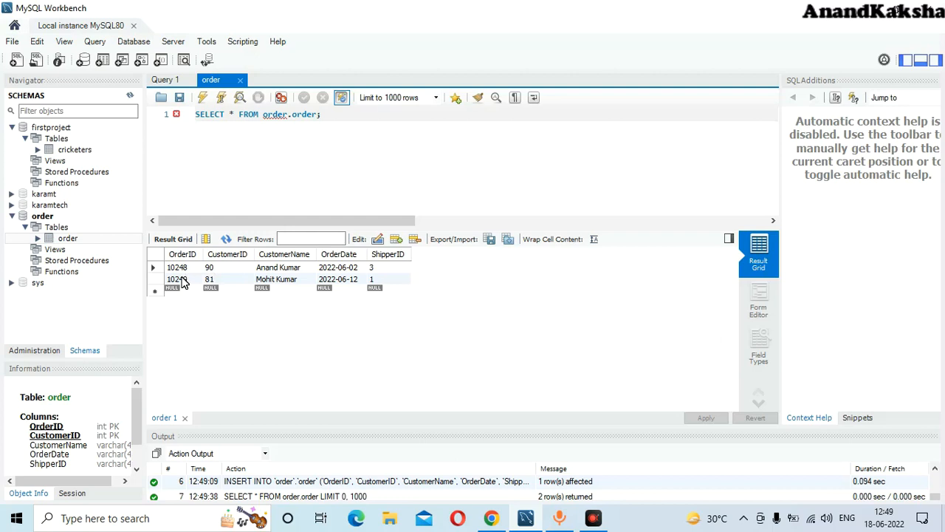
{"action": "left_click", "coordinate": [173, 291]}
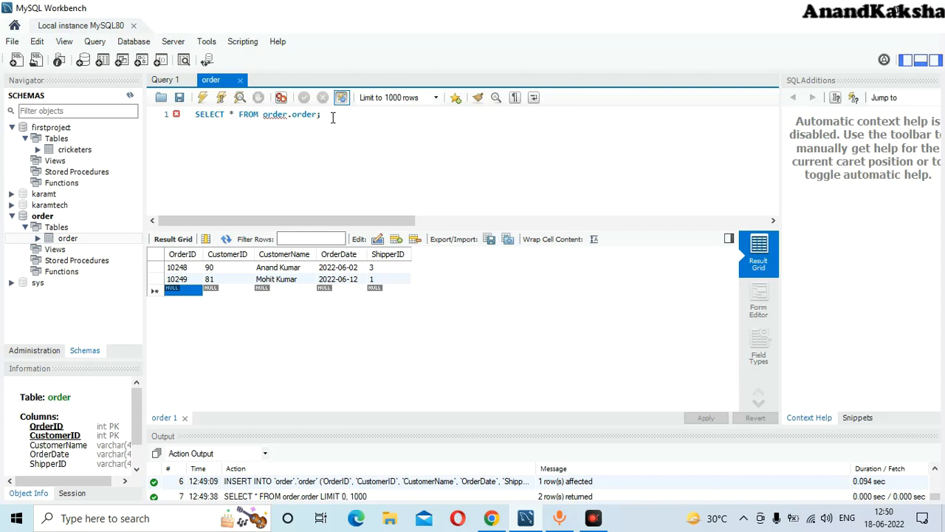
{"action": "left_click", "coordinate": [180, 292]}
- Enter OrderID 10250 and CustomerID 34 in the new grid row
{"action": "type", "text": "10250"}
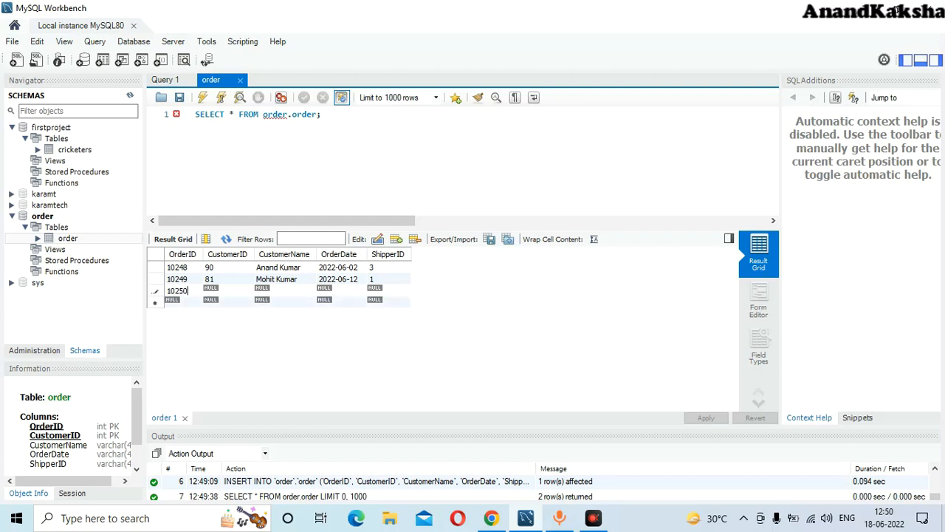
{"action": "key", "text": "Tab"}
{"action": "key", "text": "Left"}
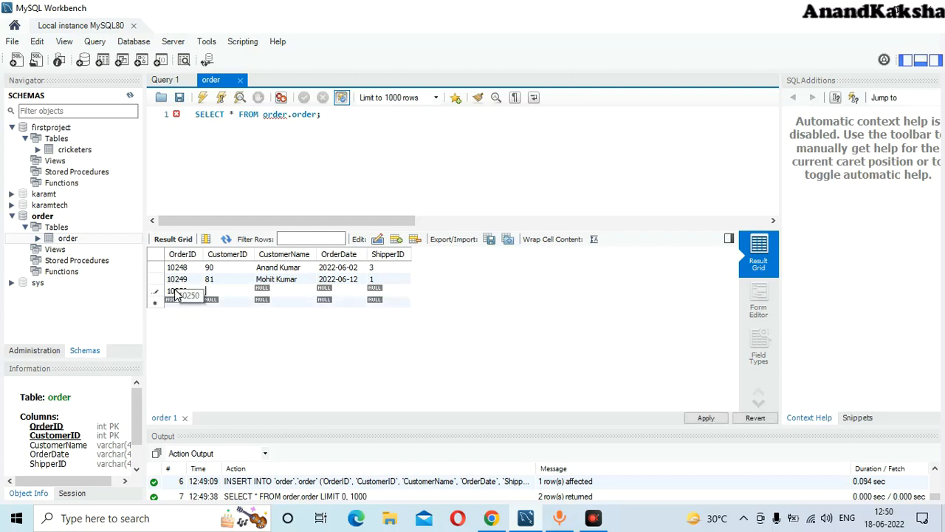
{"action": "type", "text": "34"}
{"action": "key", "text": "Tab"}
{"action": "key", "text": "Tab"}
{"action": "key", "text": "Left"}
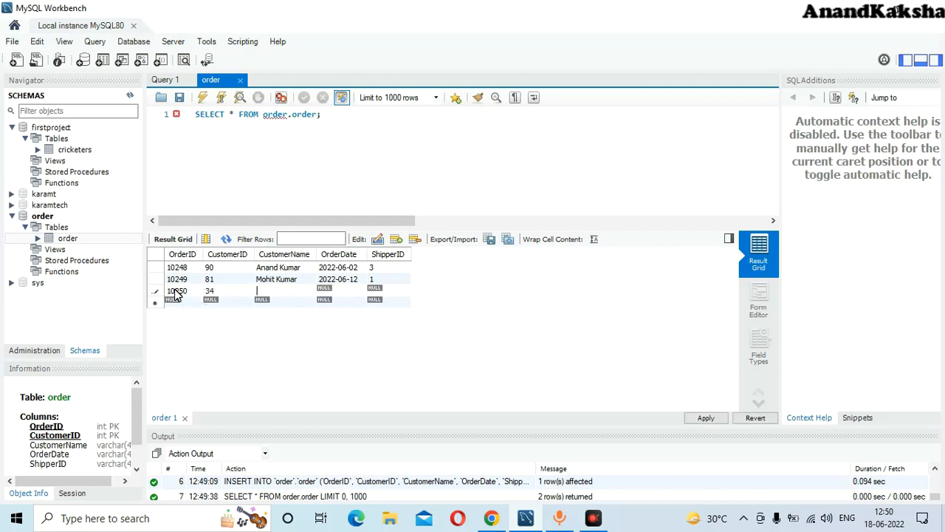
- Fill in the customer's name, OrderDate 2022-06-13 and ShipperID 2 for the new row
{"action": "key", "text": "Tab"}
{"action": "type", "text": "2022-0"}
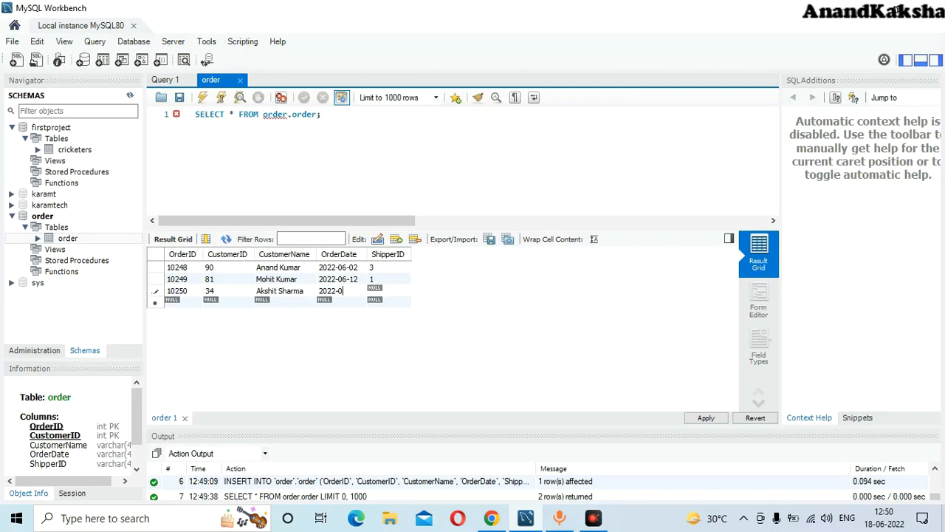
{"action": "type", "text": "6-13"}
{"action": "key", "text": "Tab"}
{"action": "type", "text": "2"}
{"action": "left_click", "coordinate": [179, 303]}
- Open Command Prompt via Windows search and try running mysql -u root, which isn't recognized
{"action": "left_click", "coordinate": [126, 522]}
{"action": "type", "text": "cmd"}
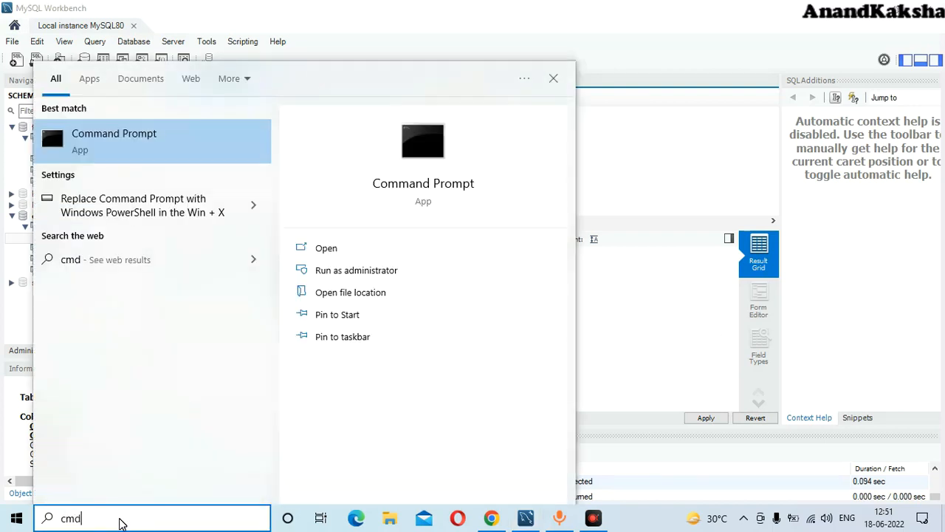
{"action": "key", "text": "Escape"}
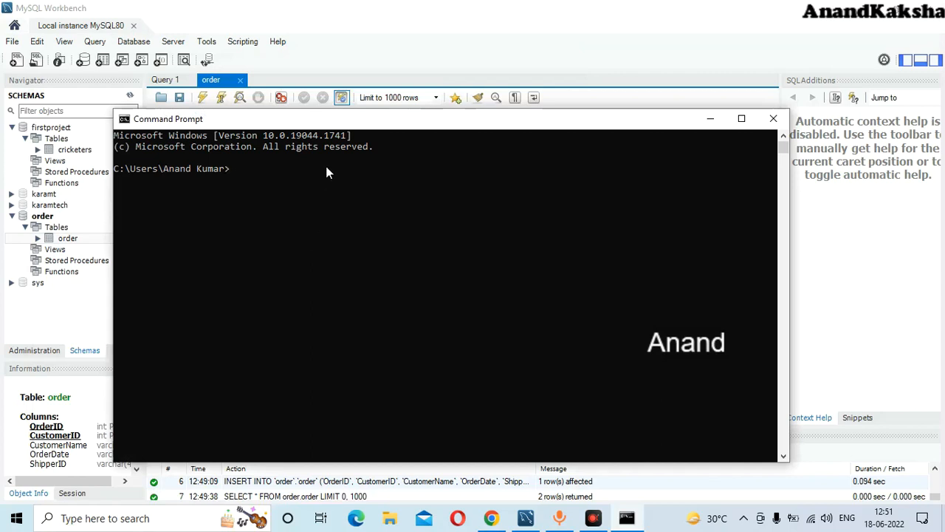
{"action": "type", "text": "mysql -u root -p"}
{"action": "key", "text": "Return"}
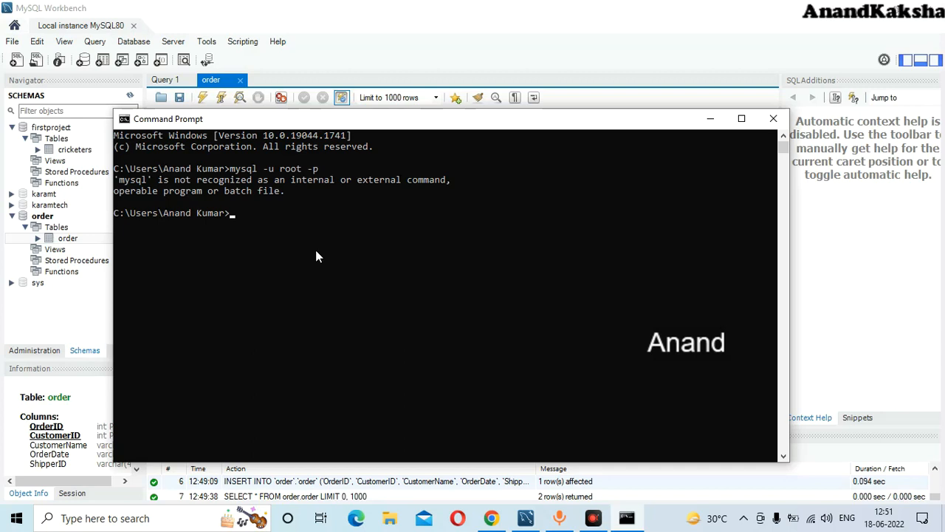
{"action": "left_click", "coordinate": [401, 513]}
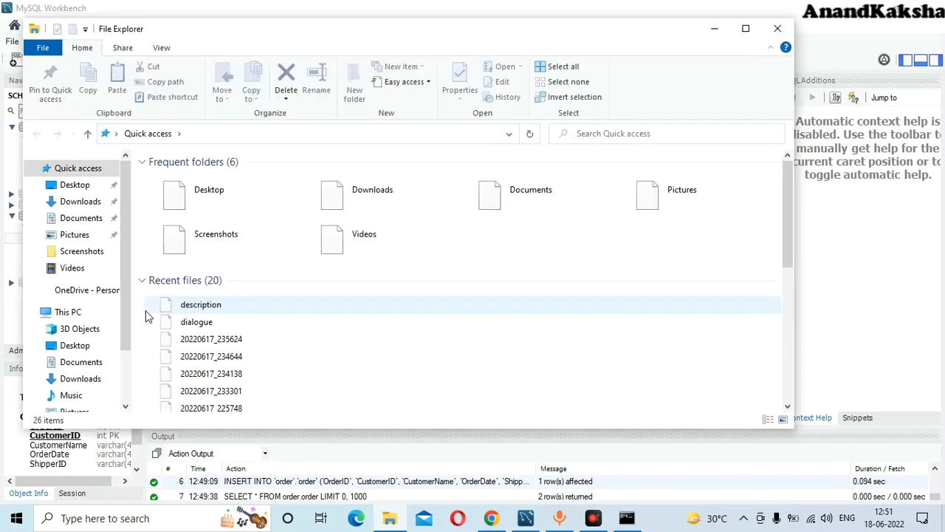
- Browse to C:\Program Files\MySQL\MySQL Server 8.0\bin and select its full path in the address bar
{"action": "scroll", "coordinate": [112, 340], "scroll_direction": "down", "scroll_amount": 2}
{"action": "left_click", "coordinate": [92, 368]}
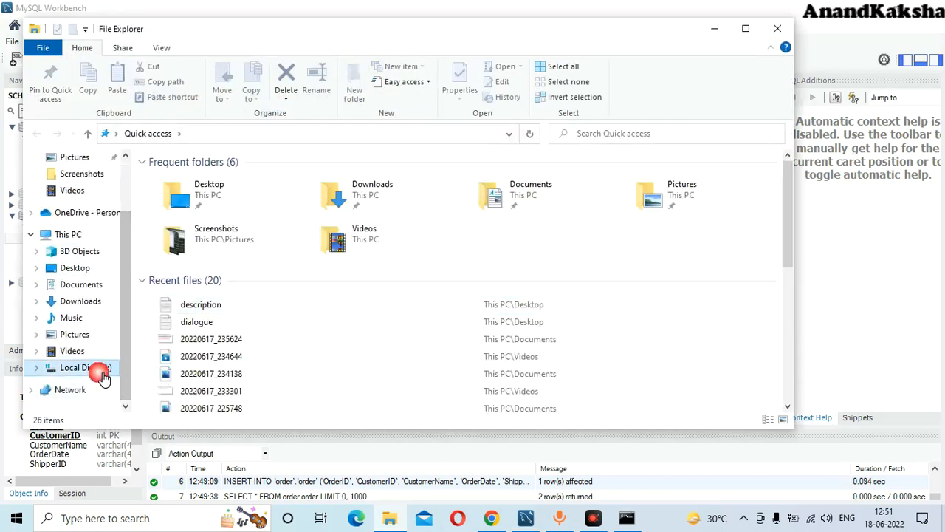
{"action": "left_click", "coordinate": [189, 267]}
{"action": "double_click", "coordinate": [189, 267]}
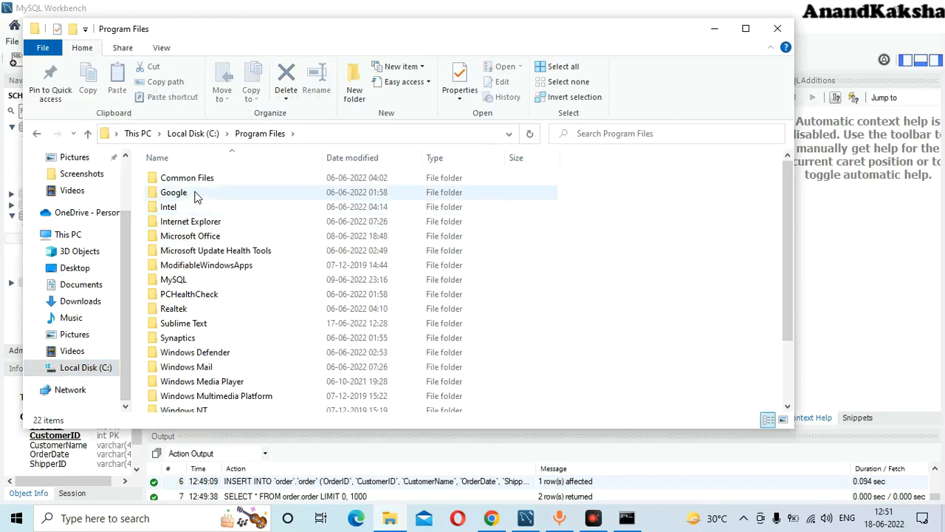
{"action": "double_click", "coordinate": [177, 279]}
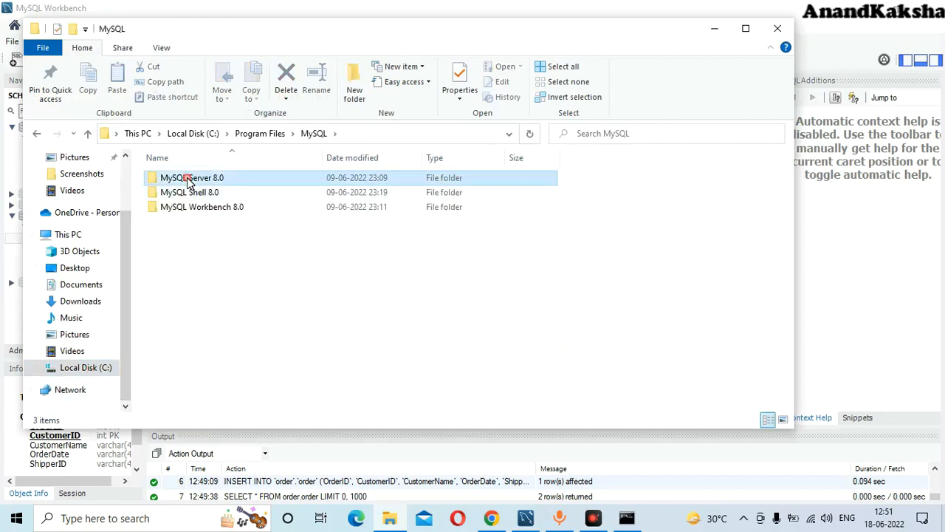
{"action": "double_click", "coordinate": [187, 178]}
{"action": "double_click", "coordinate": [187, 182]}
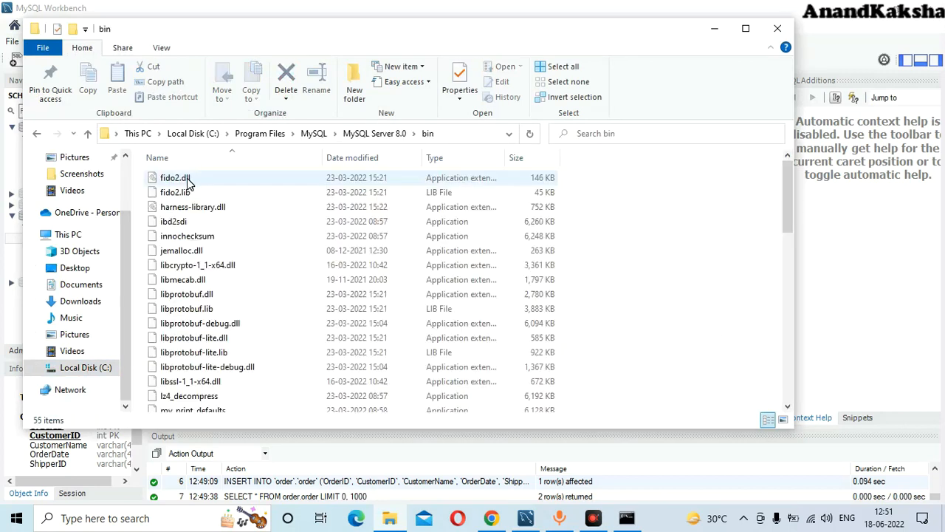
{"action": "left_click", "coordinate": [443, 135]}
{"action": "key", "text": "ctrl+c"}
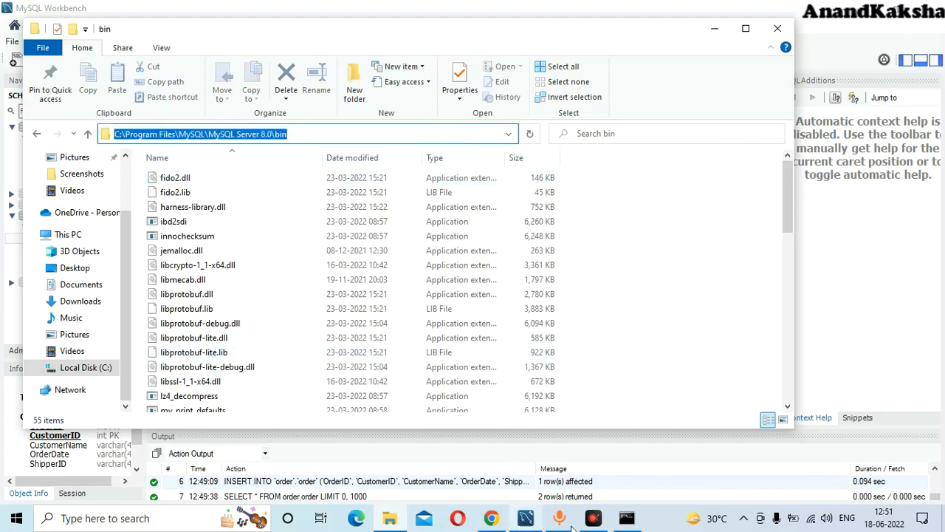
- In Command Prompt, cd to the MySQL bin folder and log in with mysql -u root -p and the password
{"action": "left_click", "coordinate": [626, 519]}
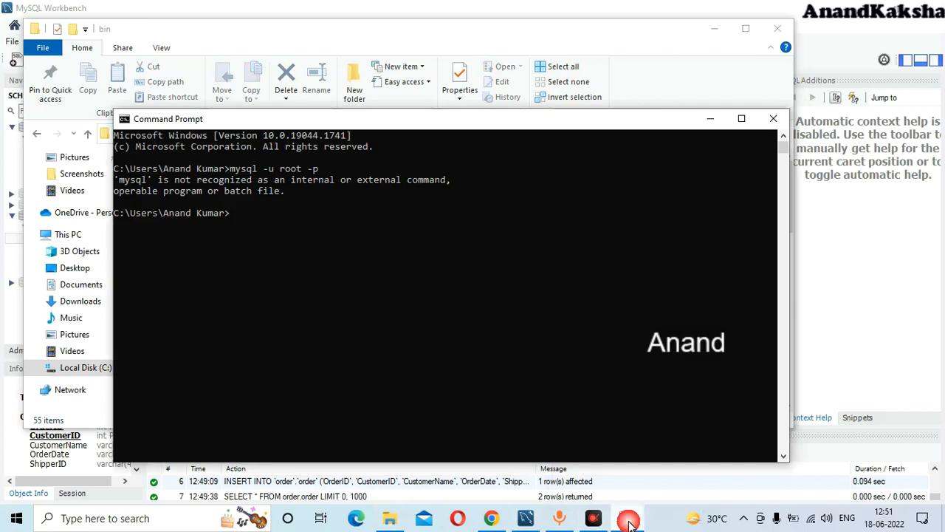
{"action": "type", "text": "cd"}
{"action": "key", "text": "ctrl+v"}
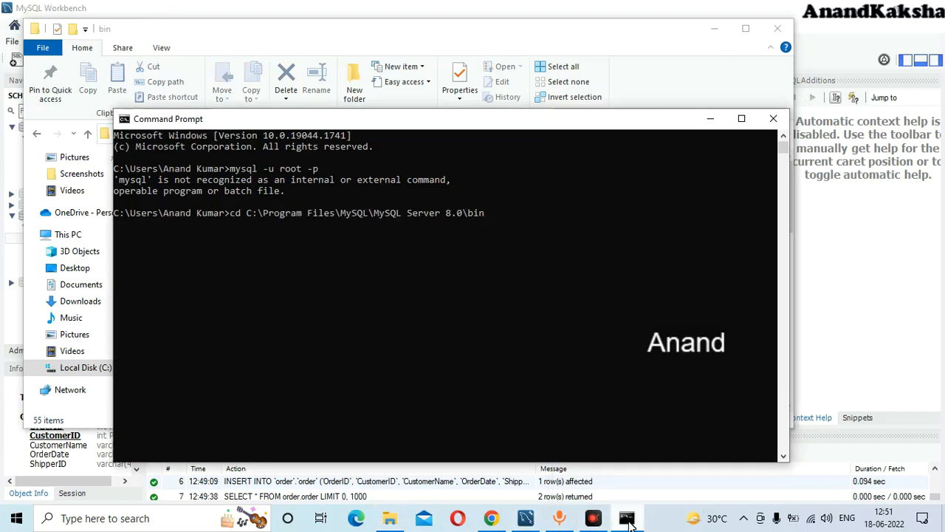
{"action": "key", "text": "Return"}
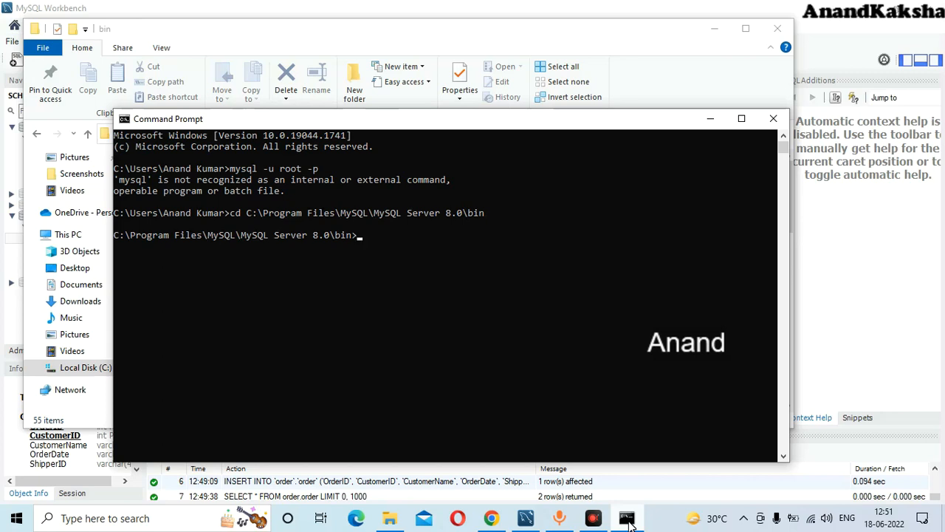
{"action": "type", "text": "mysql -u root -p"}
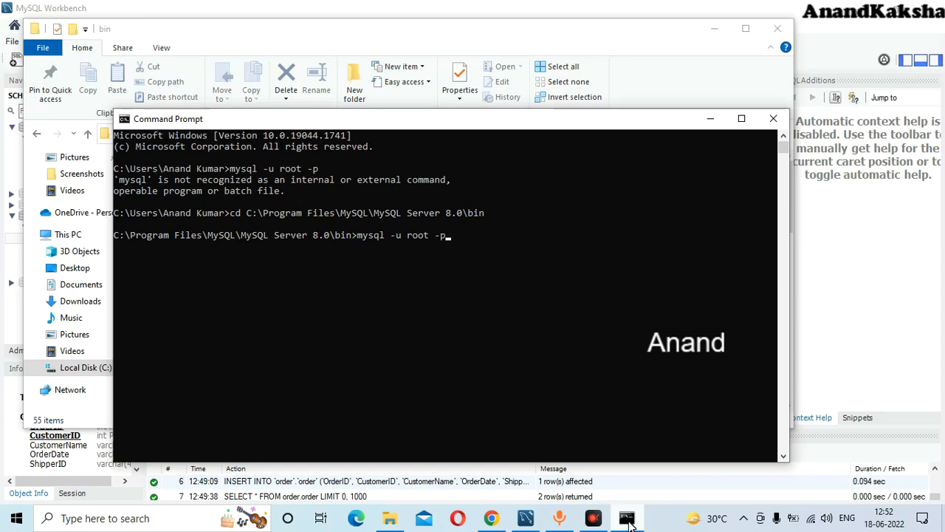
{"action": "key", "text": "Return"}
{"action": "type", "text": "*****"}
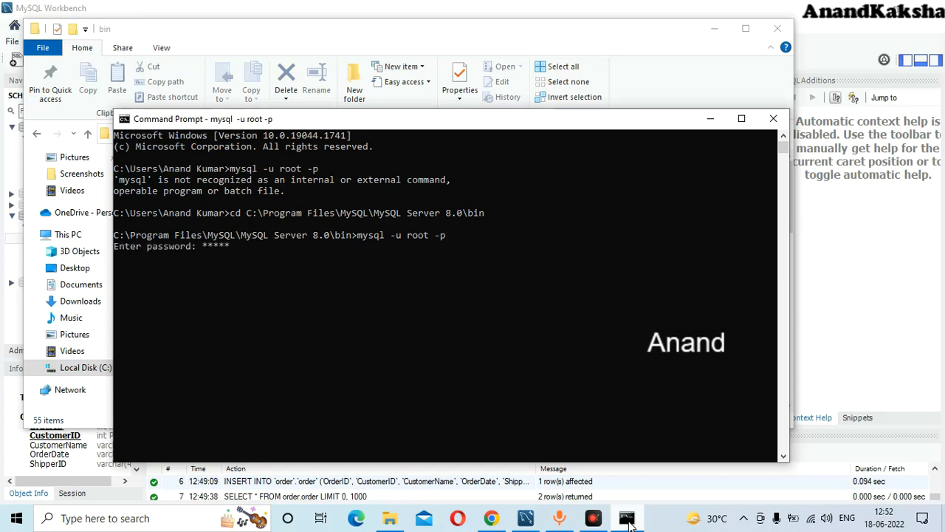
{"action": "type", "text": "******"}
{"action": "key", "text": "Return"}
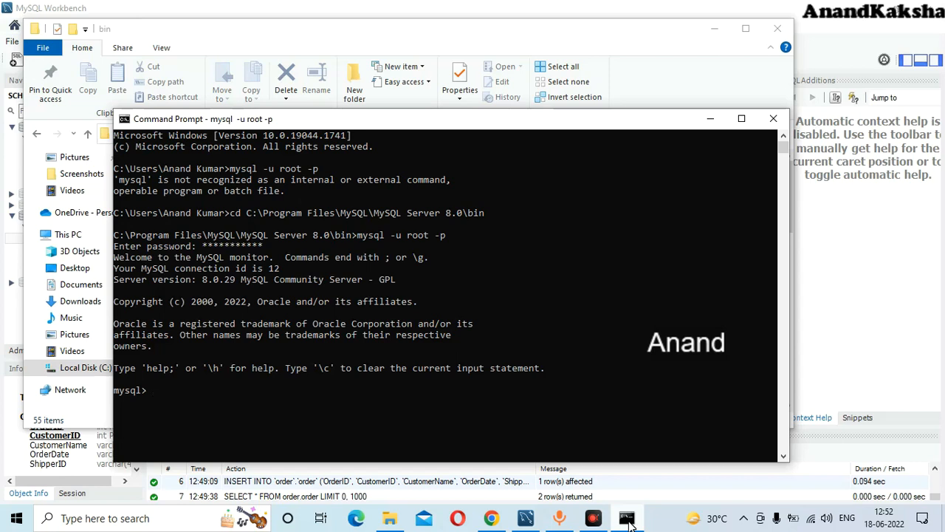
- Switch to the order database with use order; and run SELECT * FROM order; twice, getting ERROR 1064
{"action": "type", "text": "use order;"}
{"action": "key", "text": "Return"}
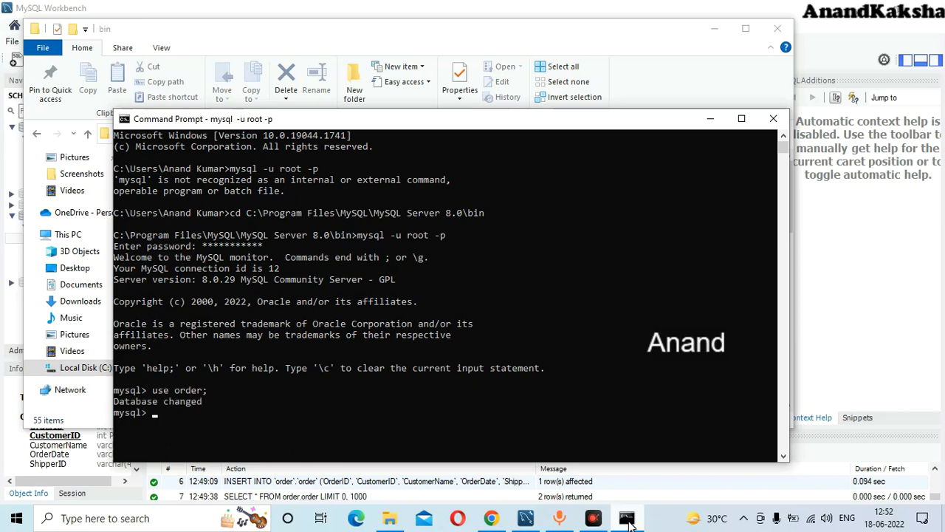
{"action": "type", "text": "select * from order;"}
{"action": "key", "text": "Return"}
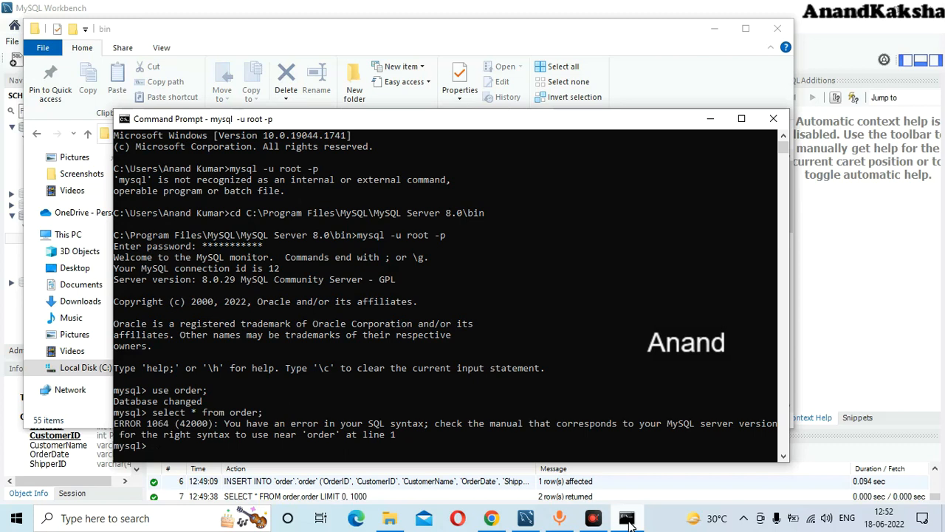
{"action": "type", "text": "SELECT * FROM order;"}
{"action": "key", "text": "Return"}
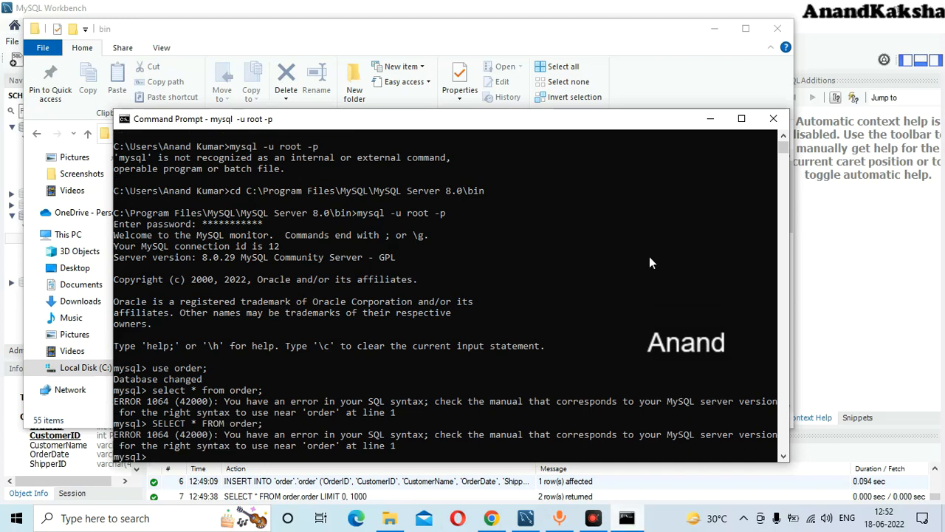
- Run SELECT * FROM order.order; to list orders 10248 and 10249, then return to Workbench
{"action": "left_click", "coordinate": [706, 122]}
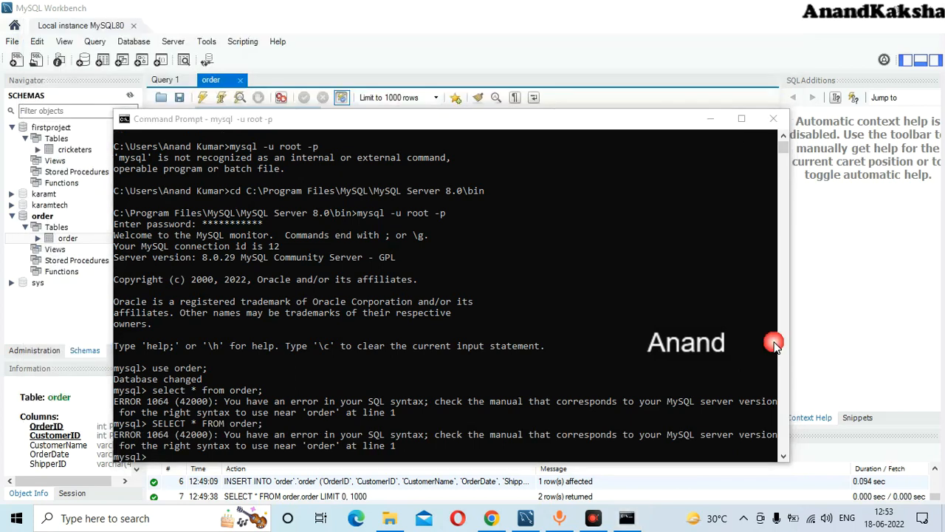
{"action": "left_click", "coordinate": [711, 119]}
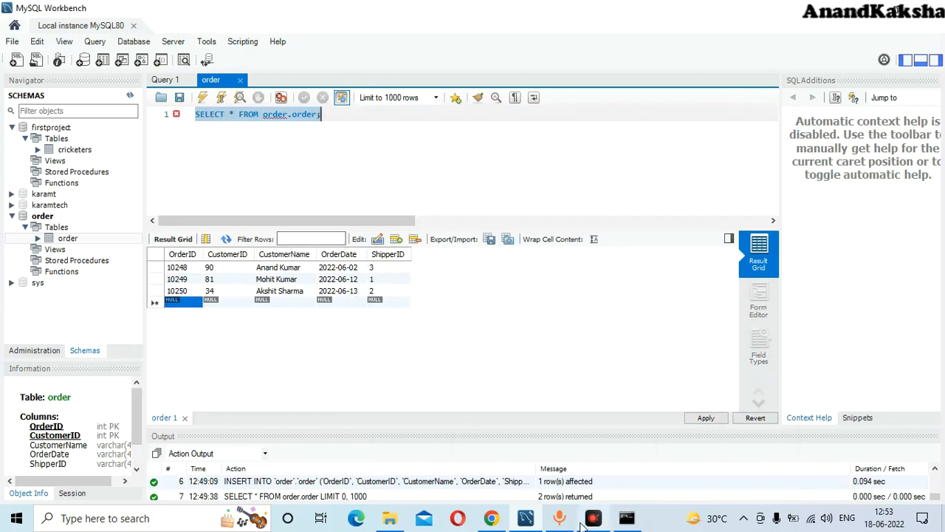
{"action": "left_click", "coordinate": [627, 520]}
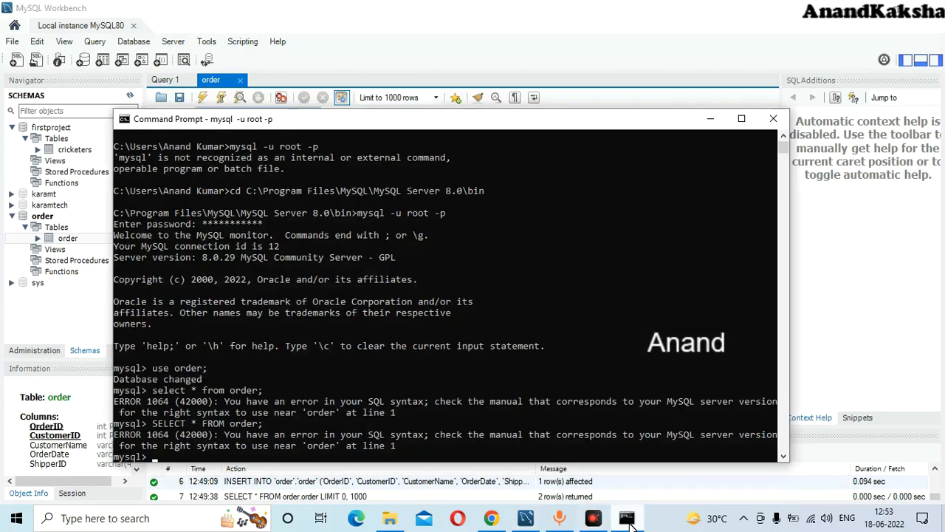
{"action": "type", "text": "SELECT * FROM order.order;"}
{"action": "key", "text": "Return"}
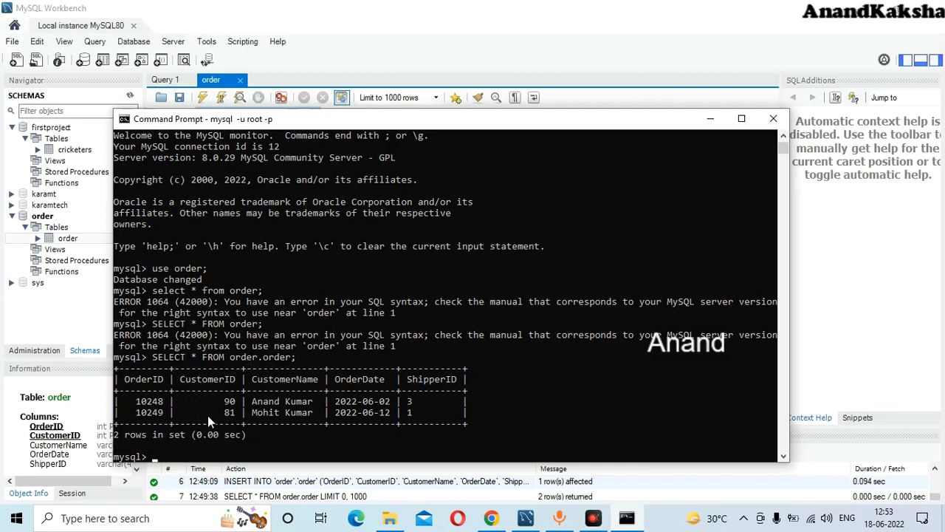
{"action": "left_click", "coordinate": [714, 118]}
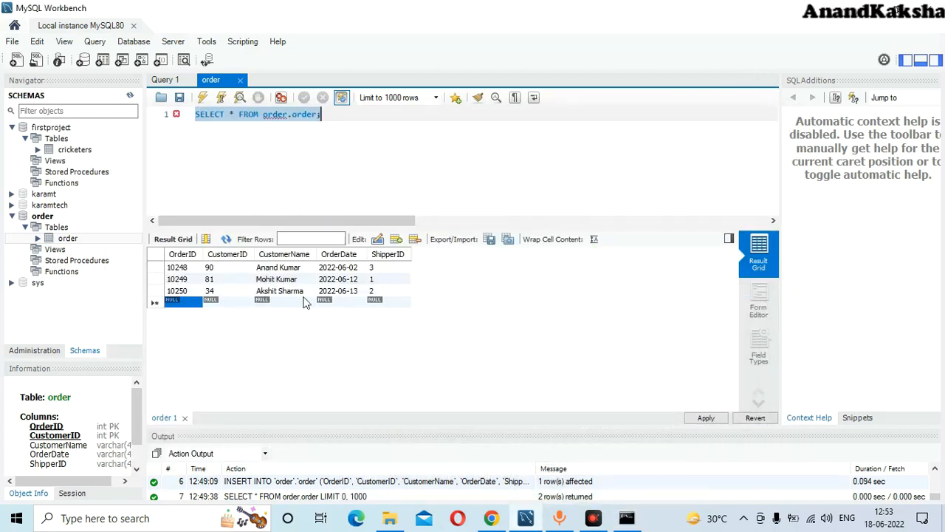
- Add grid row 10251 for customer 84, dated 2022-04-12, shipper 1, checking the sample article
{"action": "double_click", "coordinate": [184, 303]}
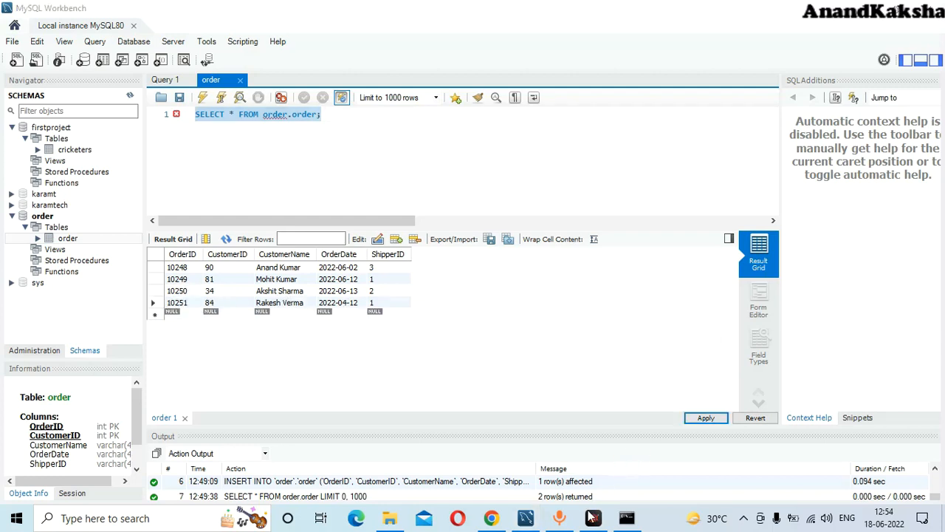
{"action": "mouse_move", "coordinate": [544, 522]}
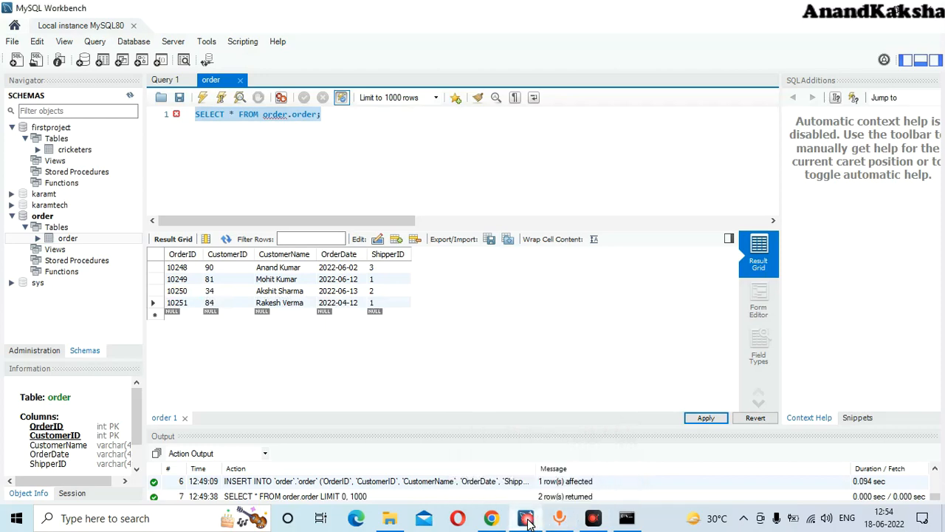
{"action": "left_click", "coordinate": [491, 517]}
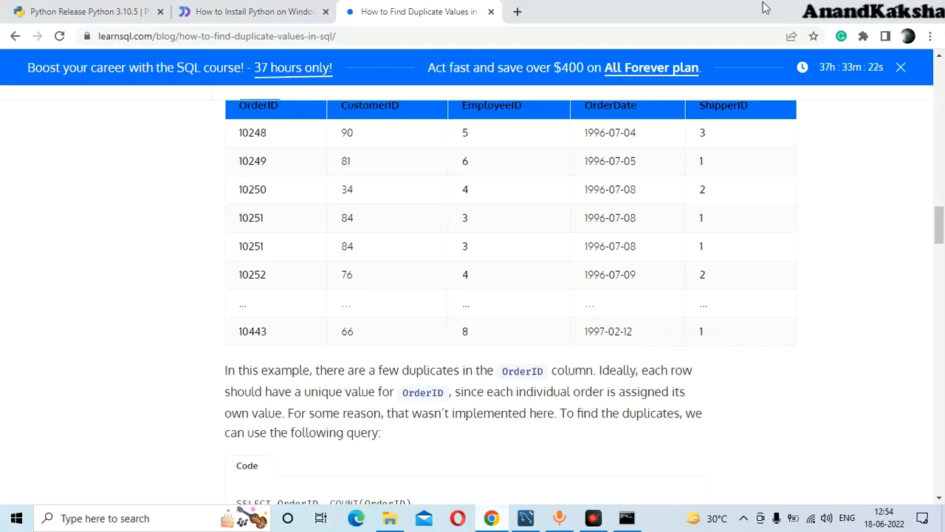
{"action": "left_click", "coordinate": [861, 14]}
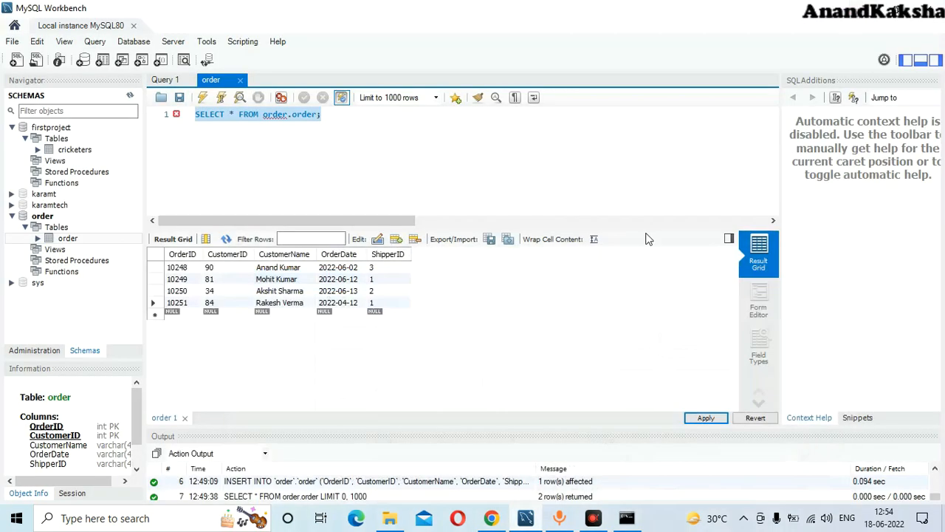
- Rerun SELECT * FROM order.order in the mysql client, now listing orders 10248–10251
{"action": "left_click", "coordinate": [637, 521]}
{"action": "key", "text": "Up"}
{"action": "key", "text": "Return"}
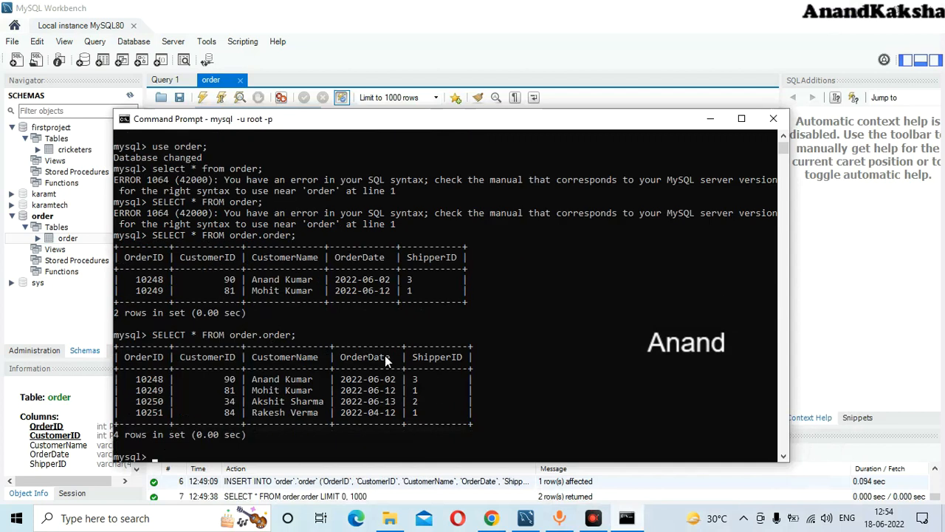